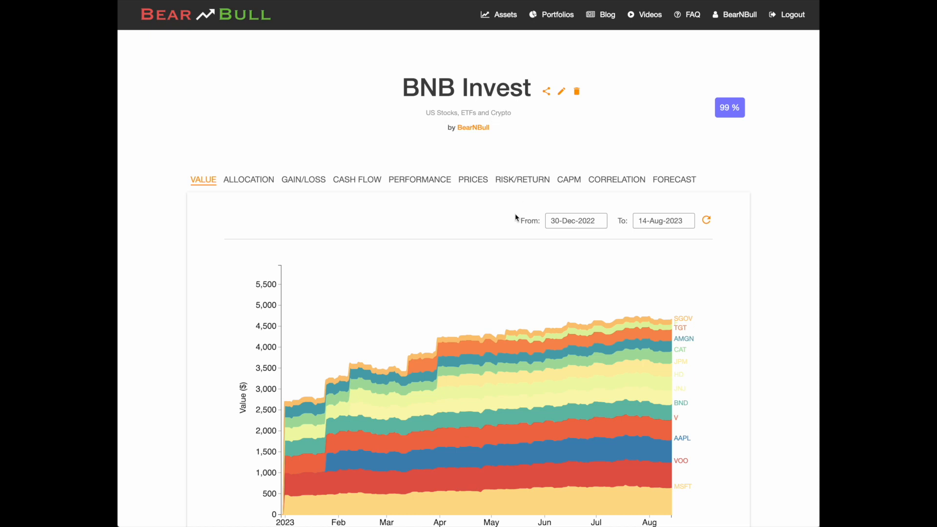
Show the portfolio's target allocation table and review its weights, limits, expected return and risk columns, and data date range.
scroll(515, 217, "down", 5)
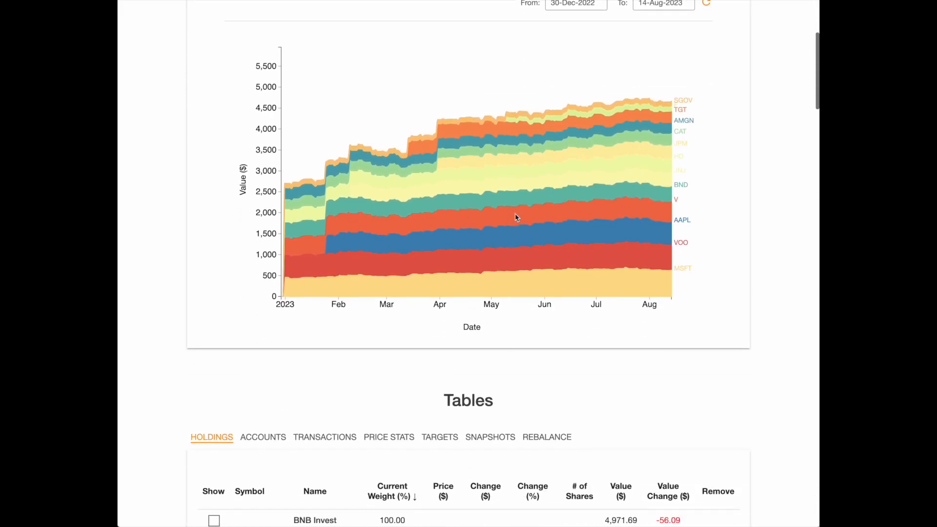
scroll(515, 218, "down", 9)
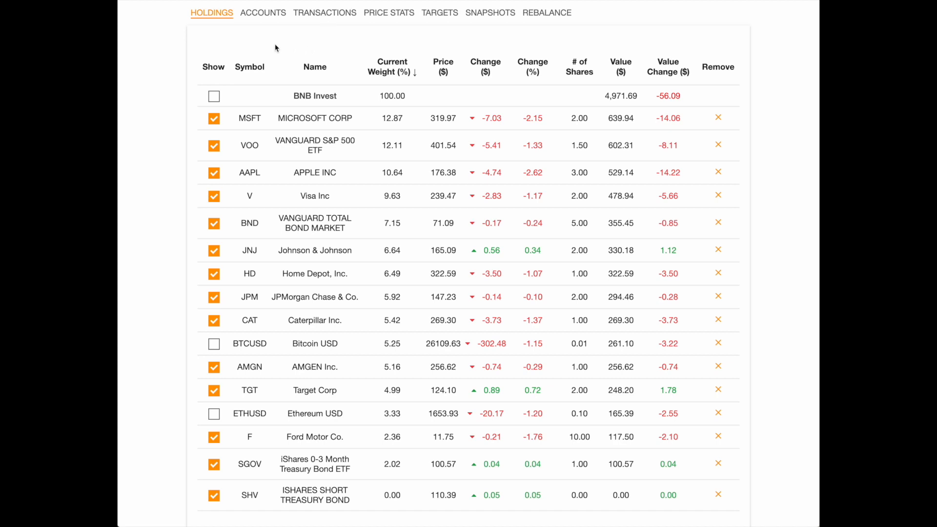
left_click(440, 16)
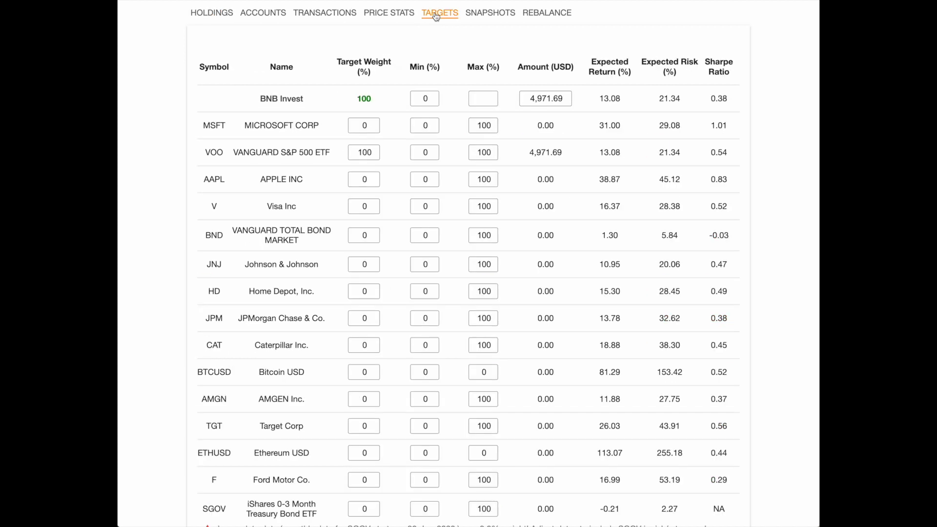
scroll(334, 46, "down", 1)
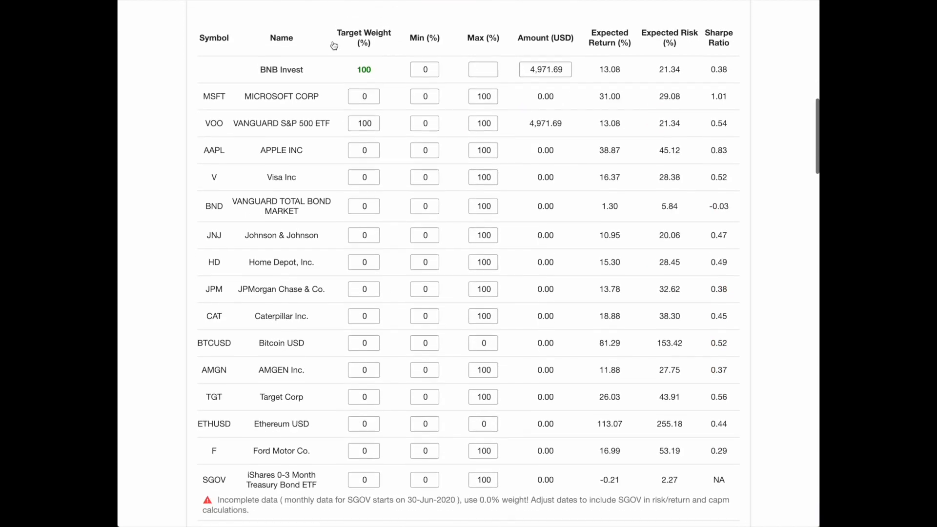
mouse_move(370, 37)
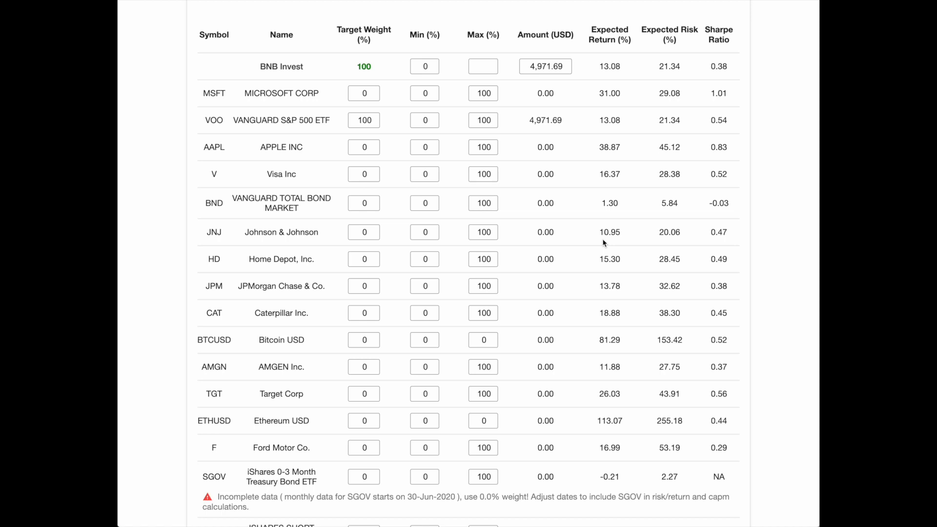
scroll(604, 243, "down", 5)
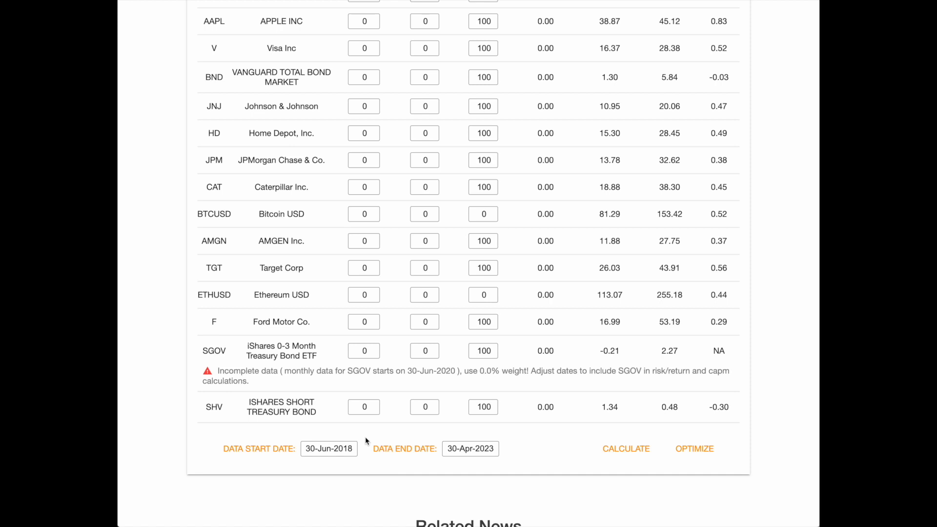
scroll(366, 441, "up", 5)
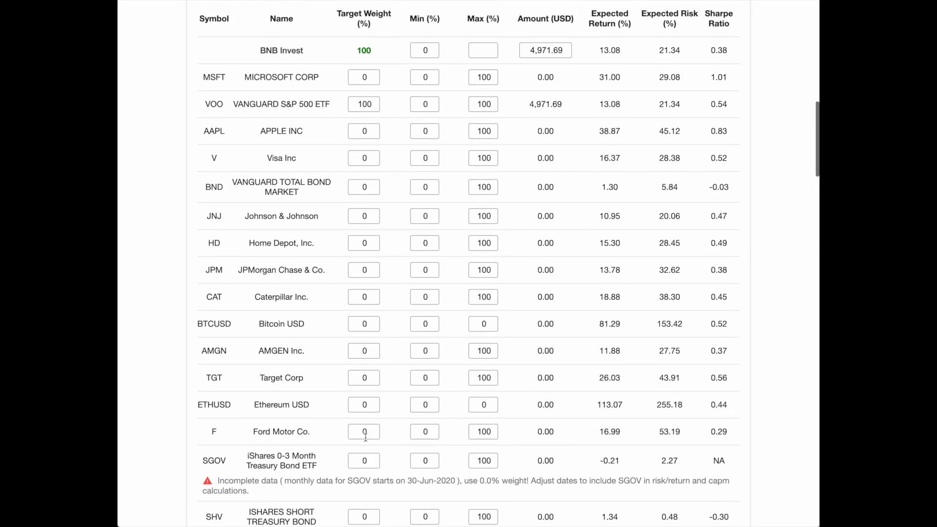
scroll(365, 436, "up", 1)
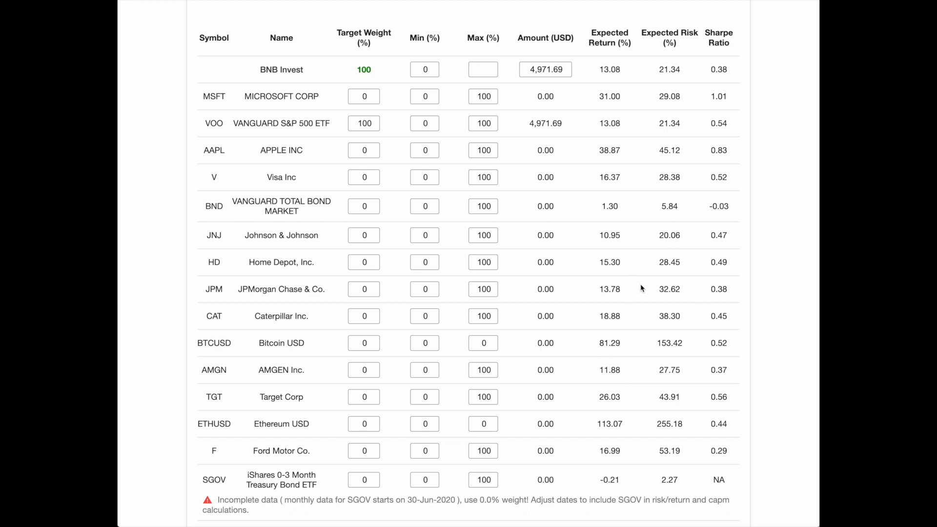
Display the portfolio's risk/return chart and inspect the BNB Invest point's return and risk values.
scroll(642, 289, "up", 10)
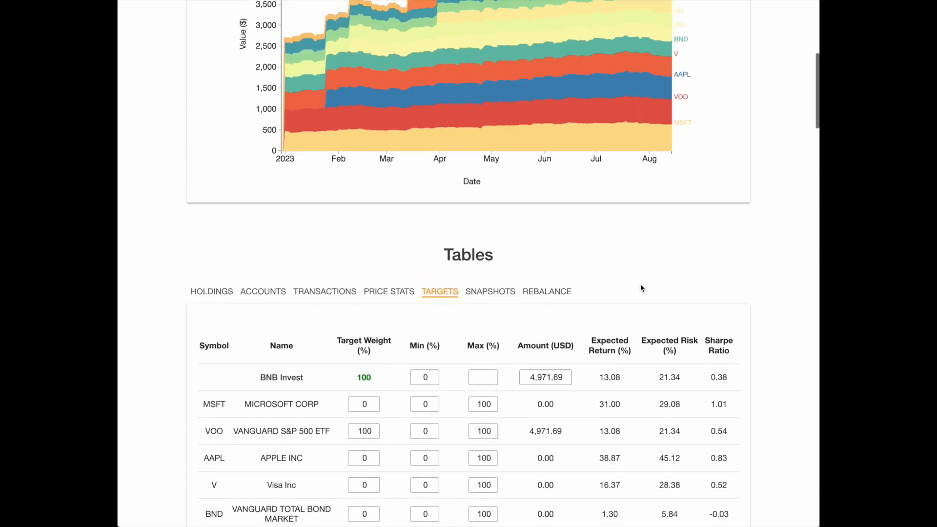
scroll(641, 286, "up", 6)
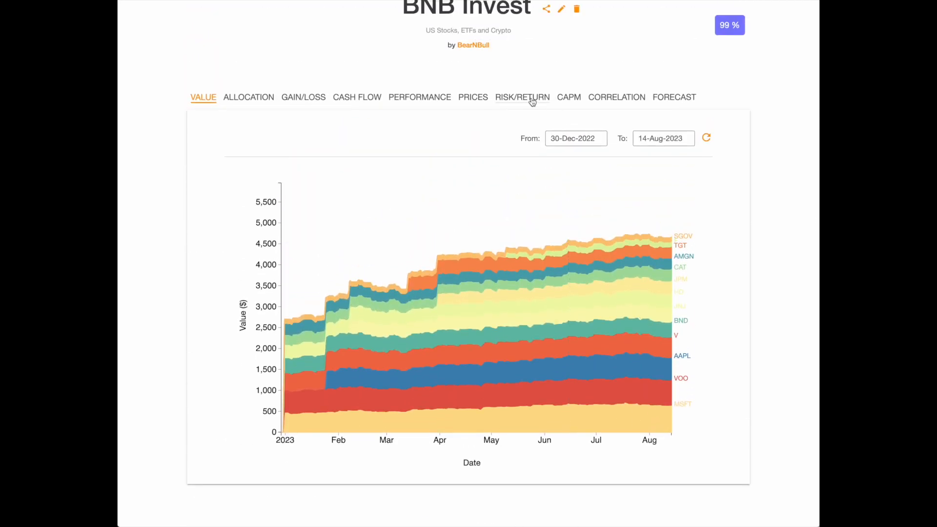
left_click(533, 102)
scroll(533, 102, "down", 2)
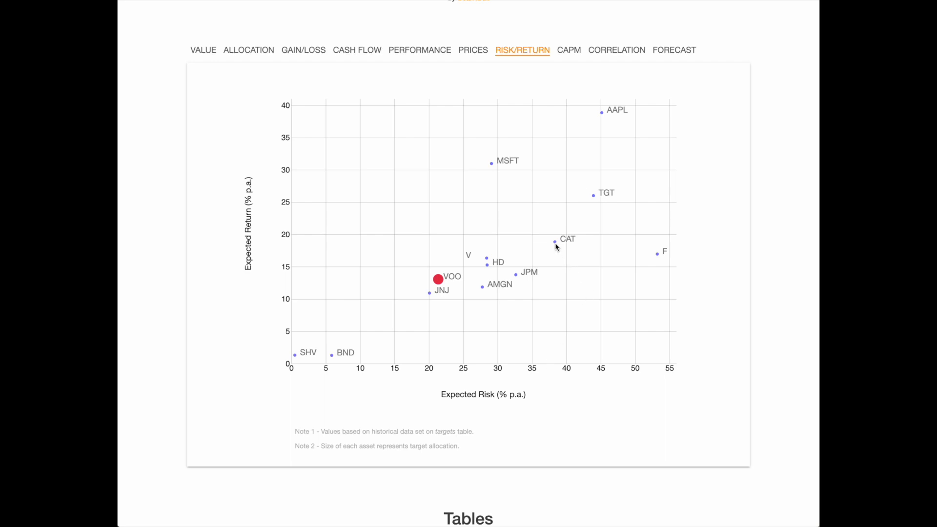
mouse_move(556, 245)
mouse_move(439, 282)
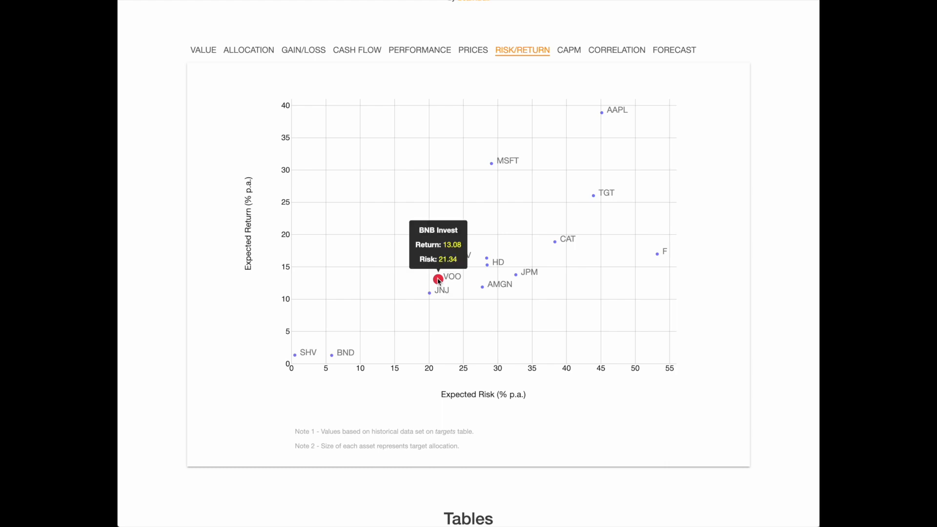
Compare the VOO target weight and the portfolio's expected return and risk in the targets table with the risk/return chart.
scroll(439, 281, "down", 6)
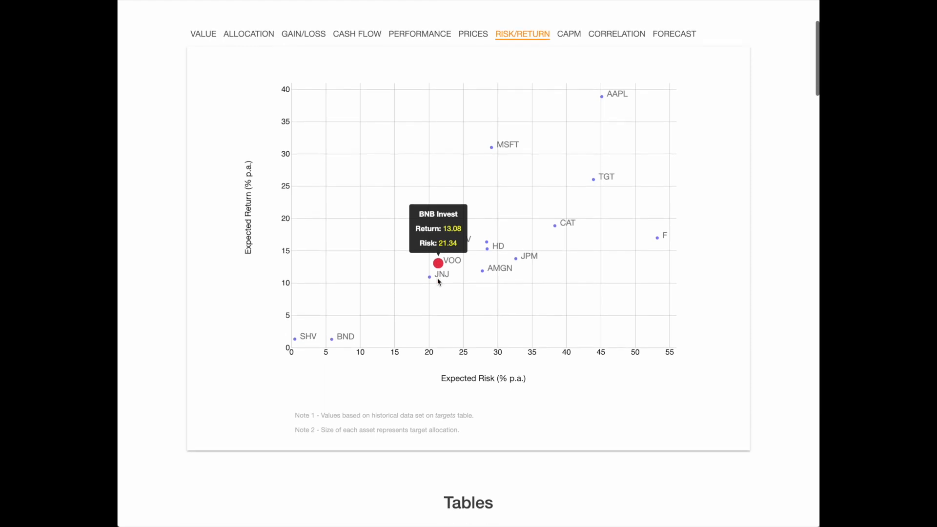
scroll(437, 281, "down", 5)
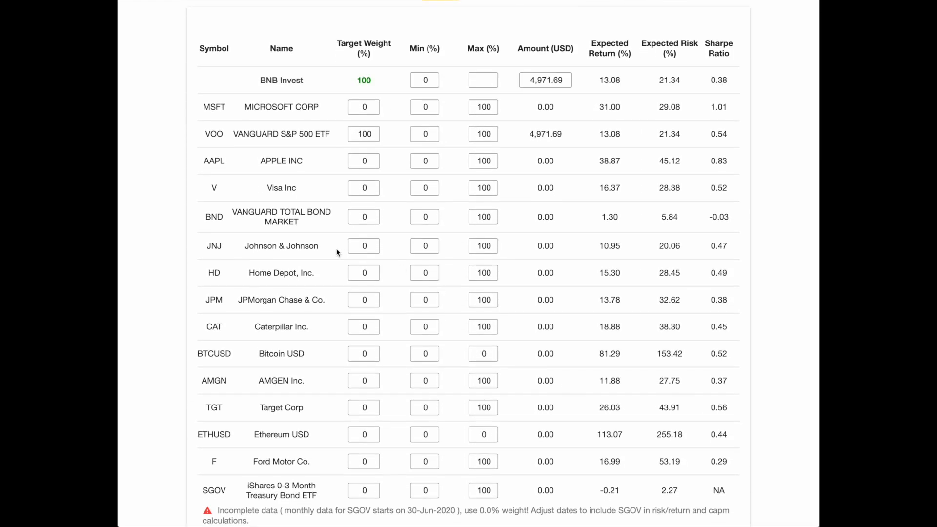
scroll(342, 251, "down", 1)
double_click(356, 111)
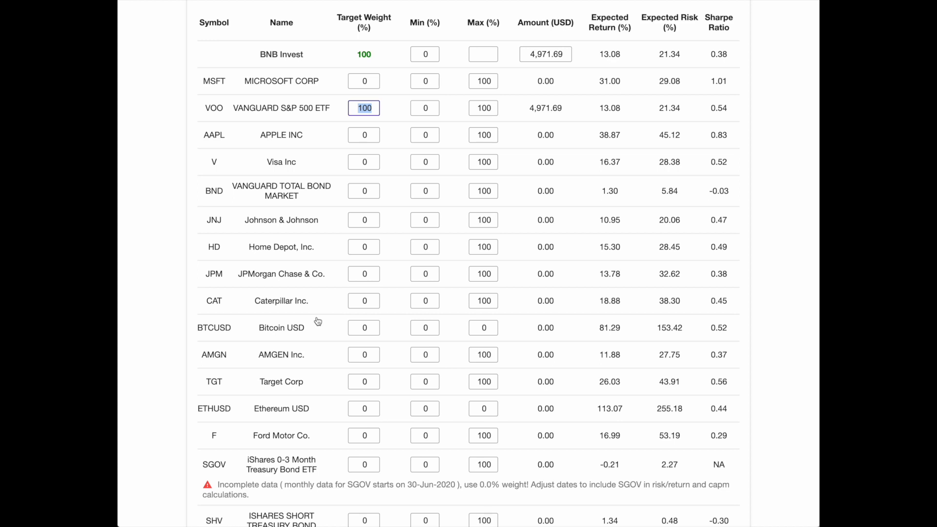
scroll(318, 321, "up", 5)
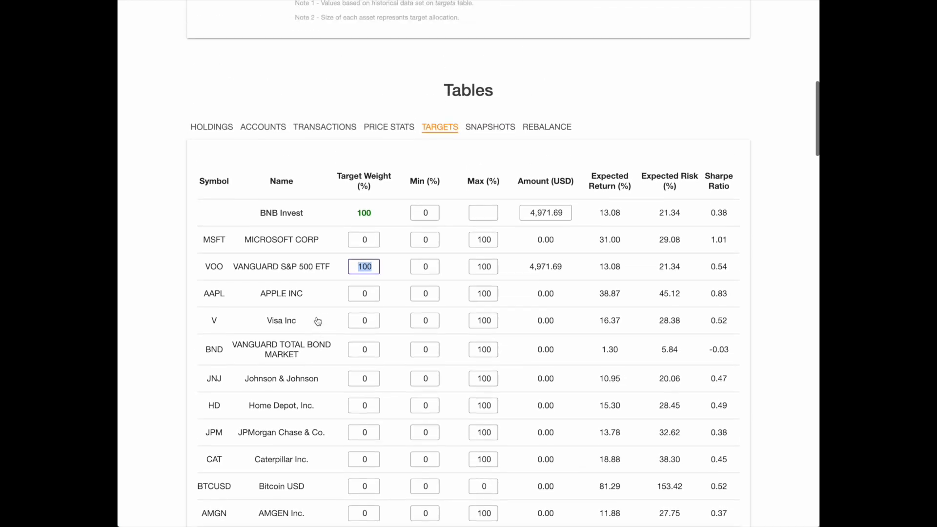
scroll(318, 321, "up", 9)
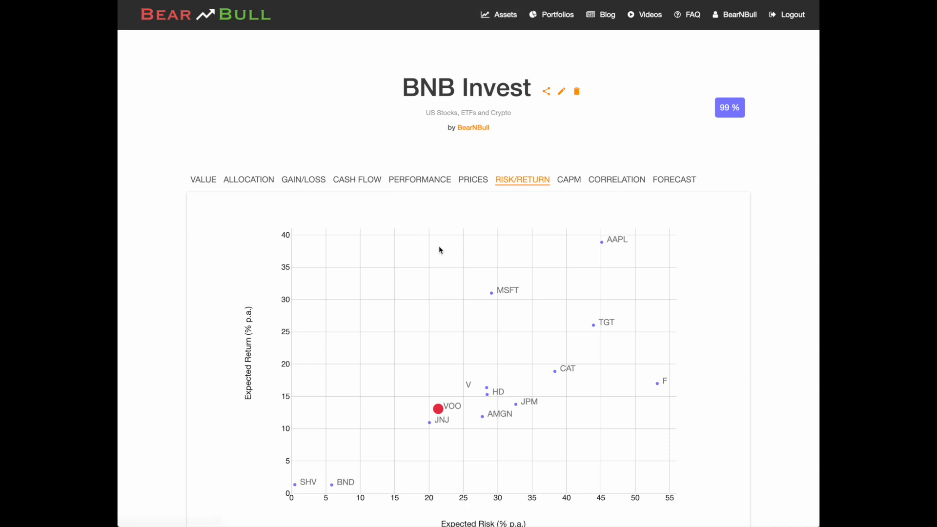
scroll(439, 250, "down", 1)
scroll(440, 249, "down", 7)
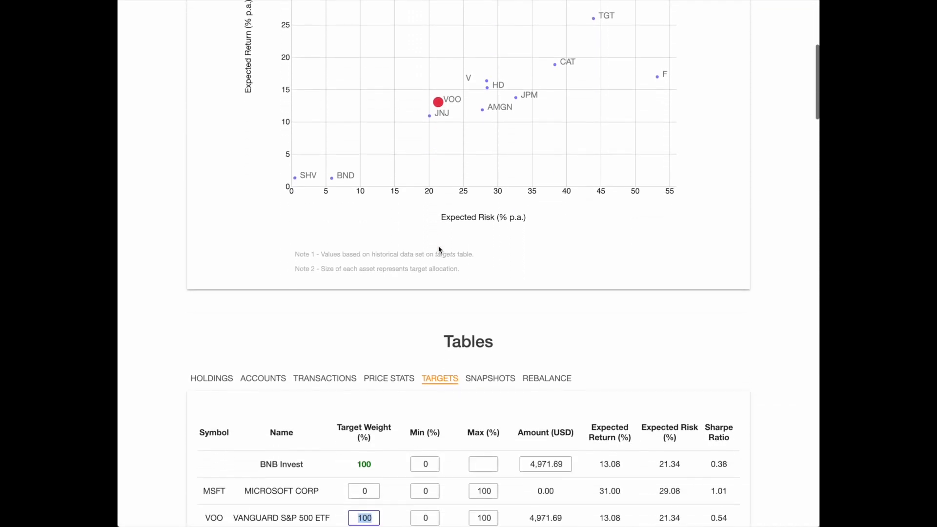
scroll(439, 250, "down", 5)
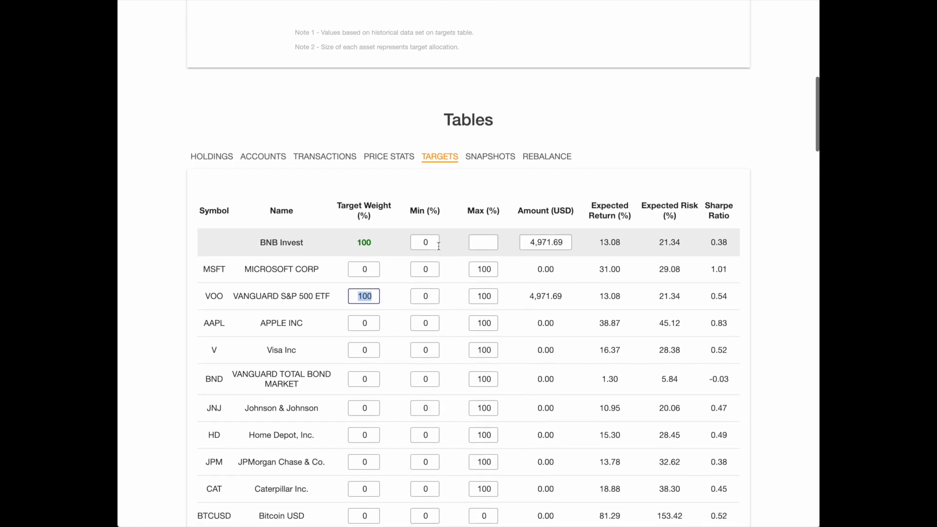
scroll(439, 246, "down", 2)
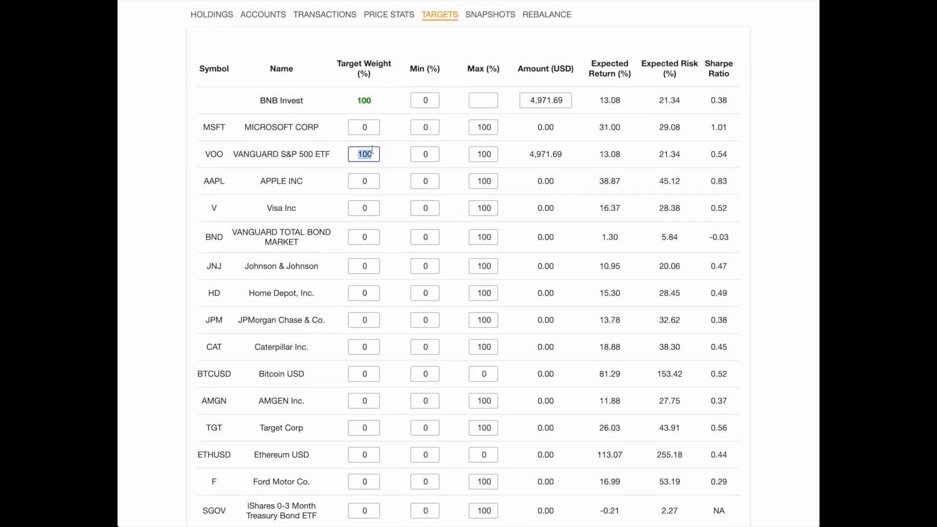
scroll(372, 150, "down", 1)
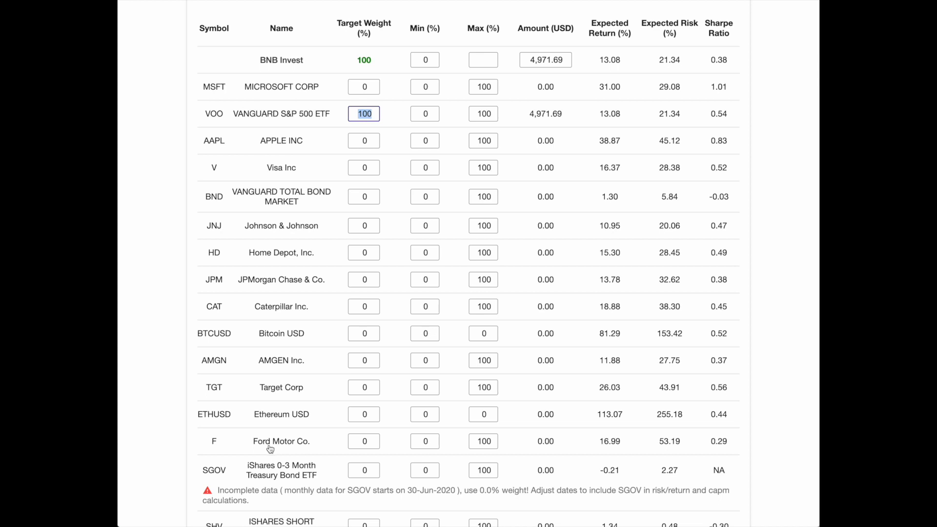
Set Ford Motor Co.'s target weight to 100% and VOO's to 0%, and recalculate the portfolio.
left_click(360, 441)
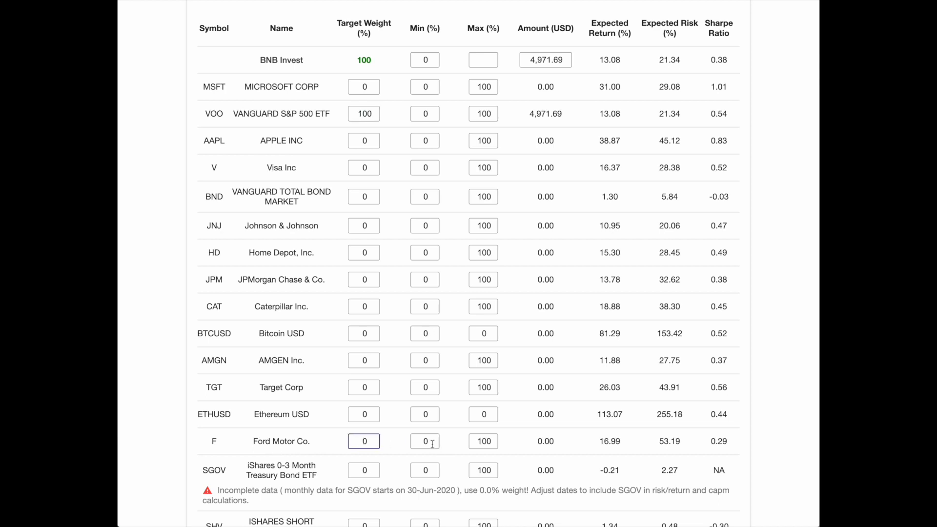
type("100")
left_click(368, 114)
left_click_drag(368, 113, 345, 113)
key("BackSpace")
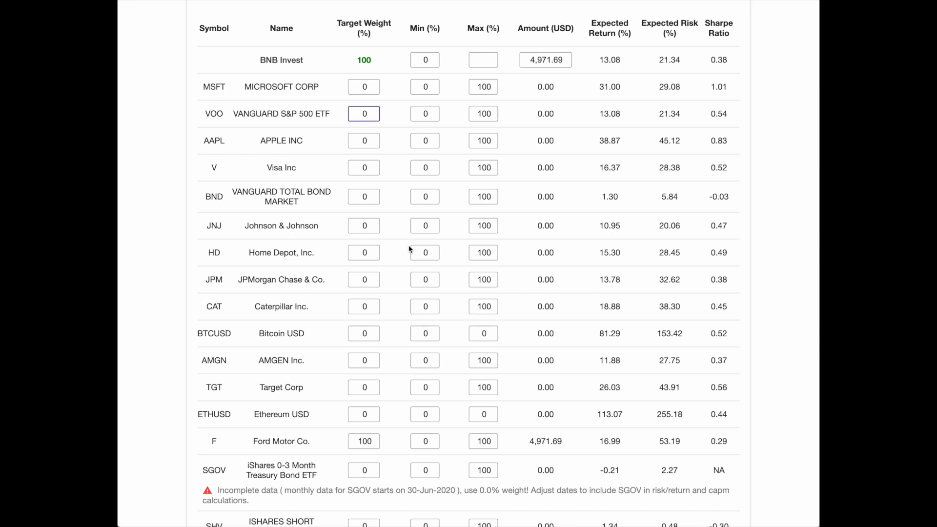
scroll(409, 248, "down", 3)
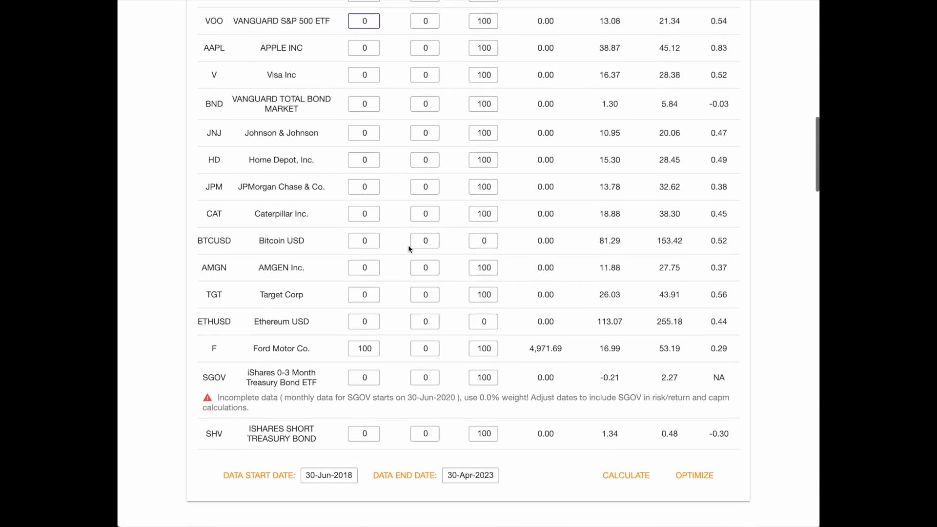
left_click(627, 454)
Examine the recalculated portfolio's expected return and risk, its position on the risk/return chart, and the percentage score beside the portfolio title.
scroll(582, 233, "up", 4)
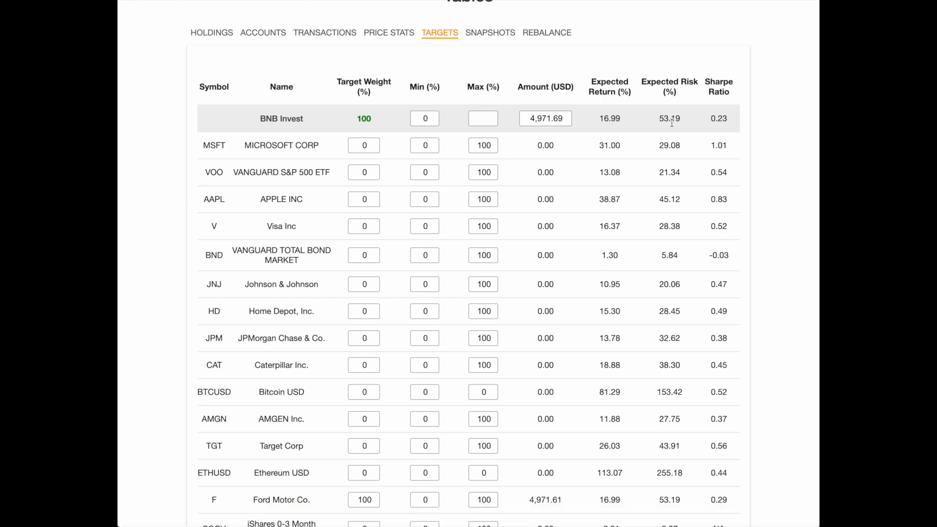
scroll(672, 123, "up", 3)
scroll(672, 123, "up", 6)
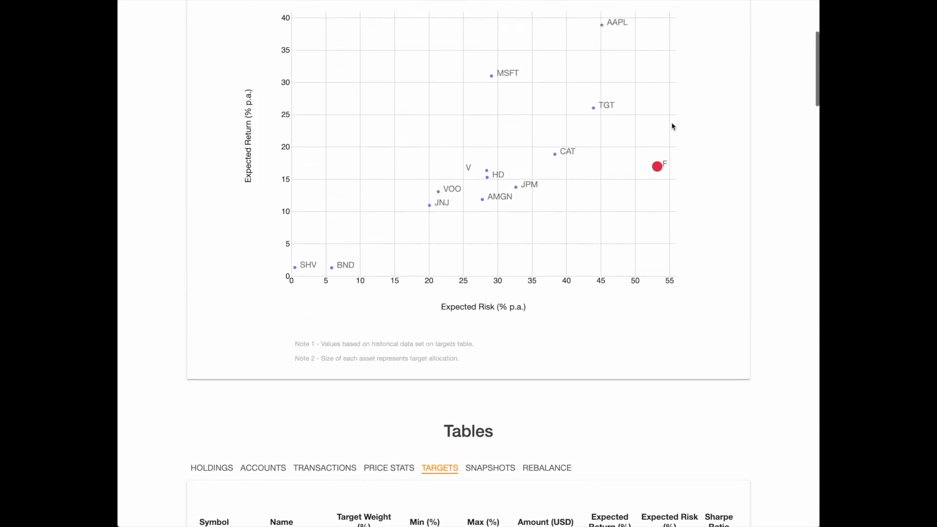
scroll(672, 126, "up", 1)
mouse_move(439, 229)
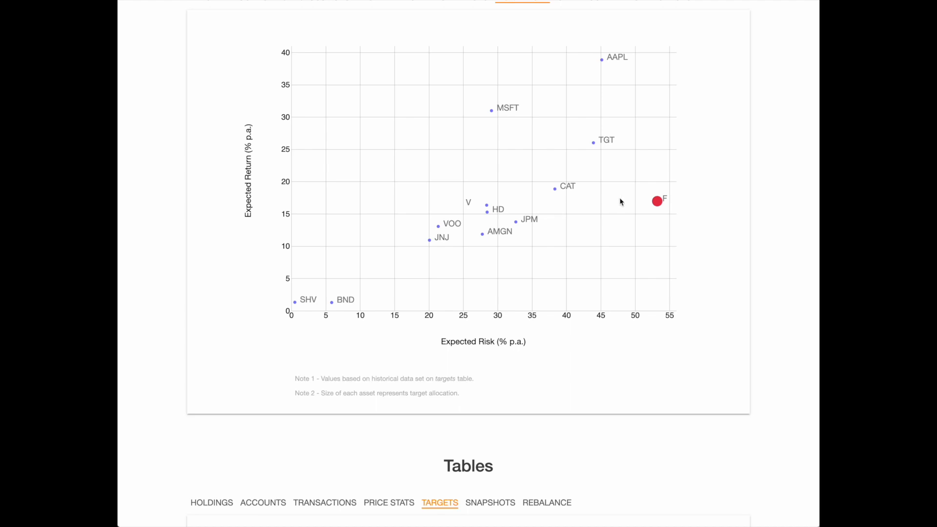
mouse_move(657, 201)
scroll(612, 228, "up", 1)
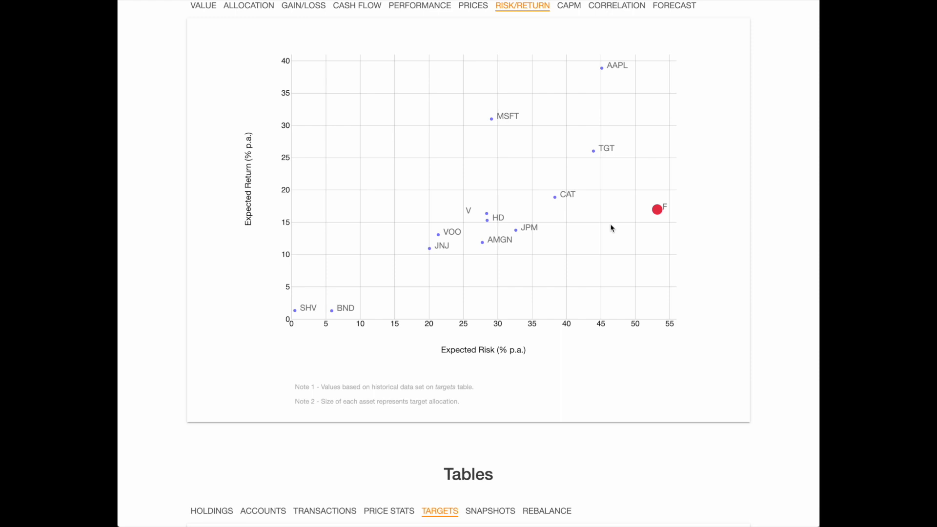
scroll(612, 228, "up", 5)
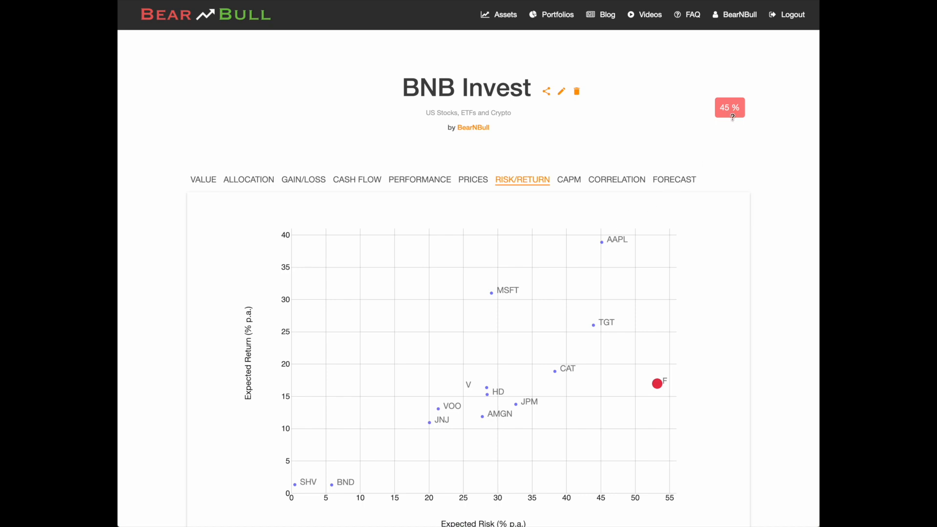
mouse_move(732, 117)
Set Ford Motor Co.'s target weight to 0% and Apple's to 100%, and recalculate the portfolio.
scroll(634, 272, "down", 1)
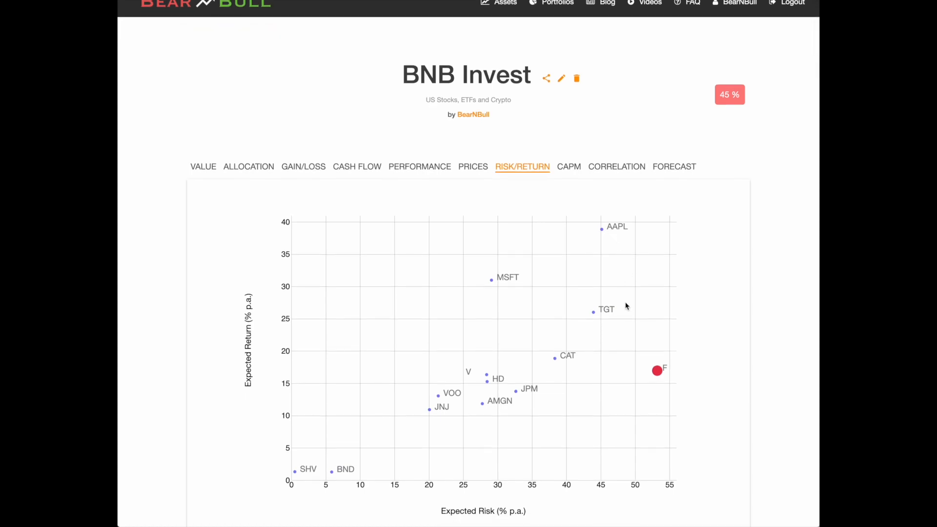
scroll(625, 306, "down", 2)
scroll(625, 306, "down", 12)
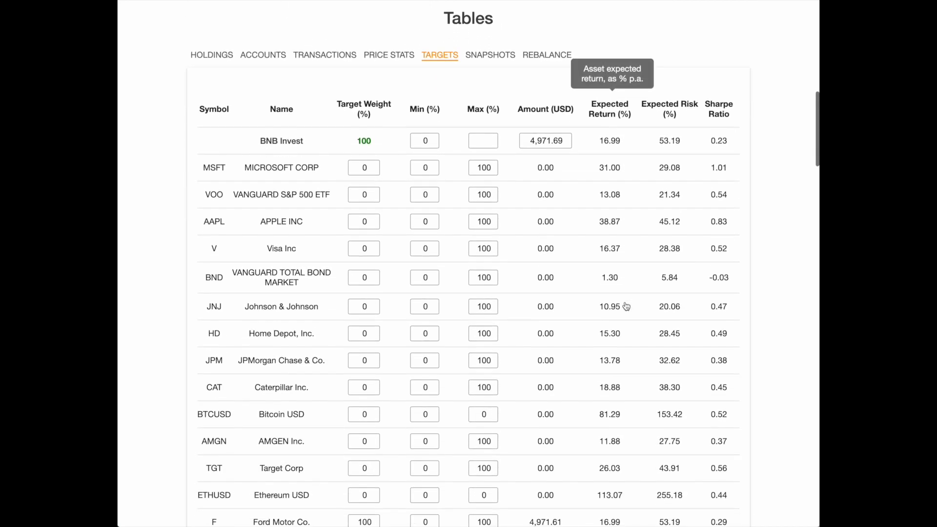
left_click_drag(367, 468, 335, 470)
key("BackSpace")
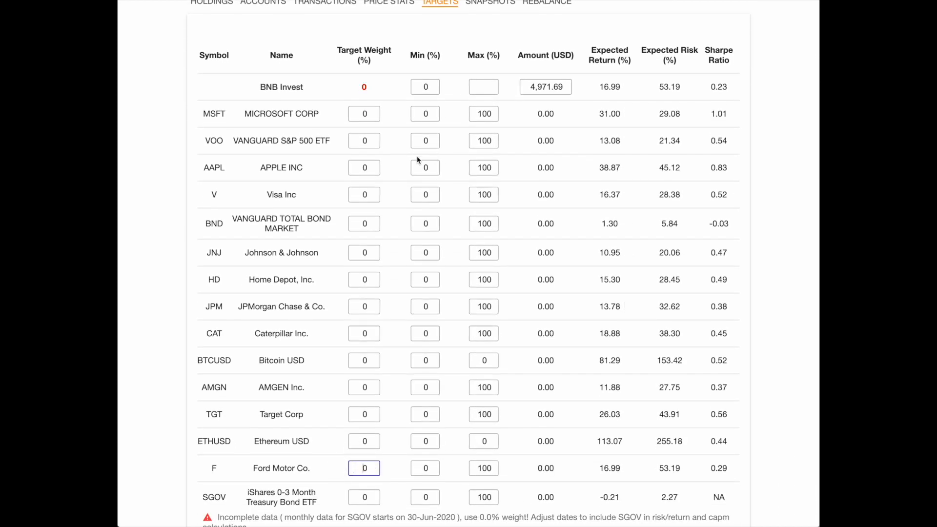
left_click(359, 167)
type("100")
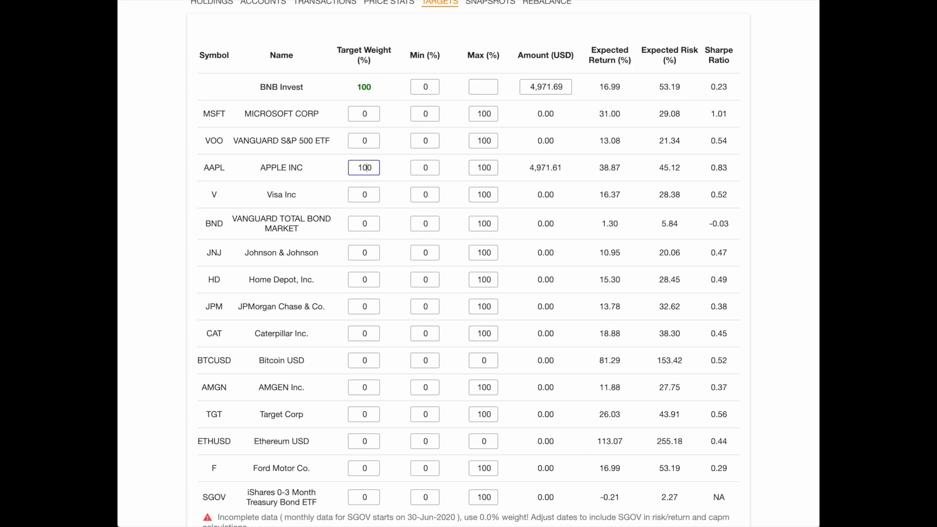
scroll(614, 375, "down", 3)
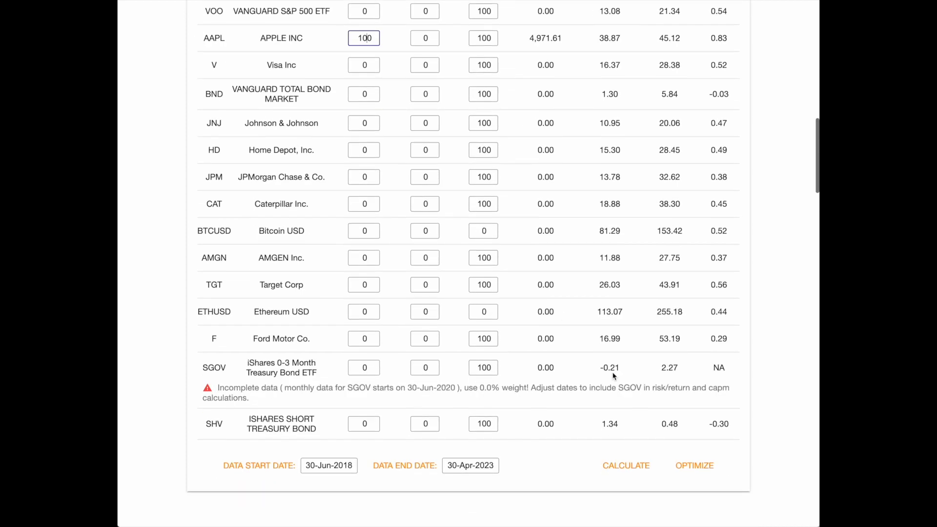
left_click(627, 467)
scroll(642, 206, "up", 5)
scroll(642, 207, "up", 9)
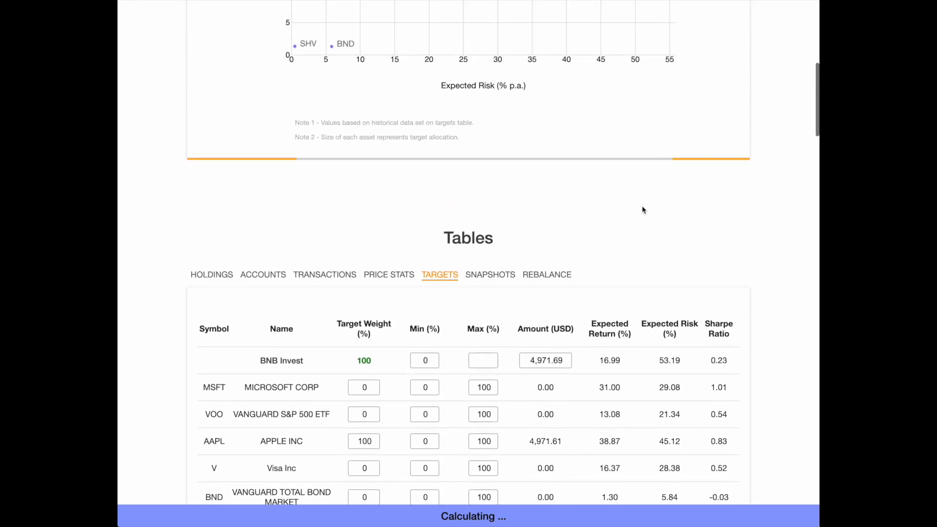
Examine the all-Apple portfolio's position on the risk/return chart and the percentage score beside the portfolio title.
scroll(642, 210, "up", 1)
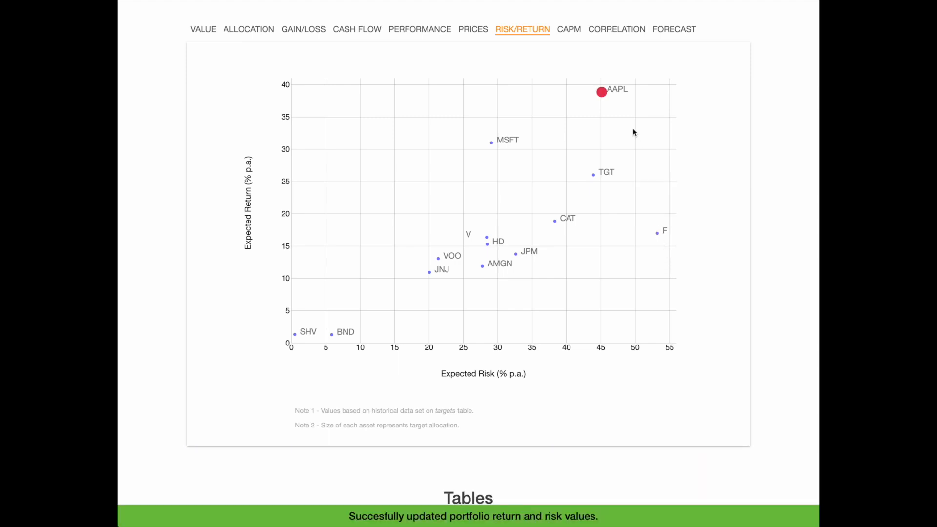
mouse_move(605, 96)
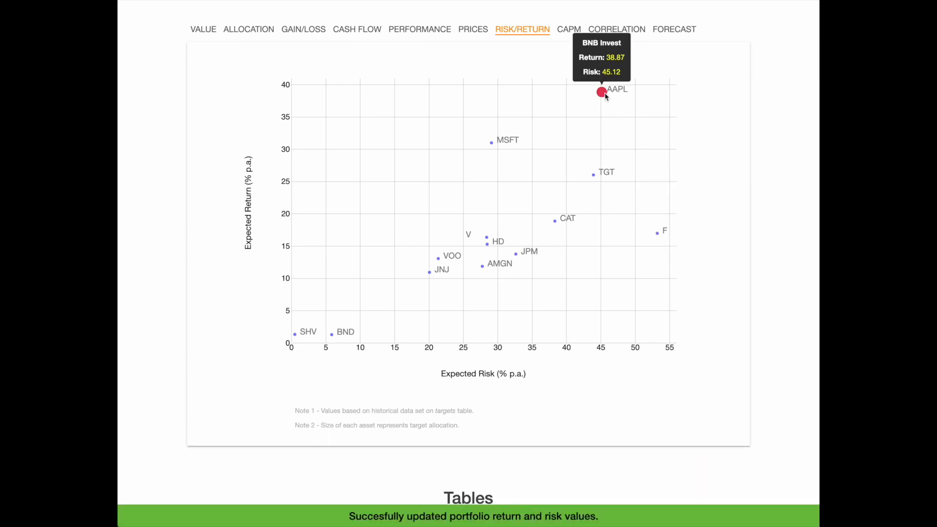
scroll(667, 125, "up", 5)
scroll(666, 125, "up", 2)
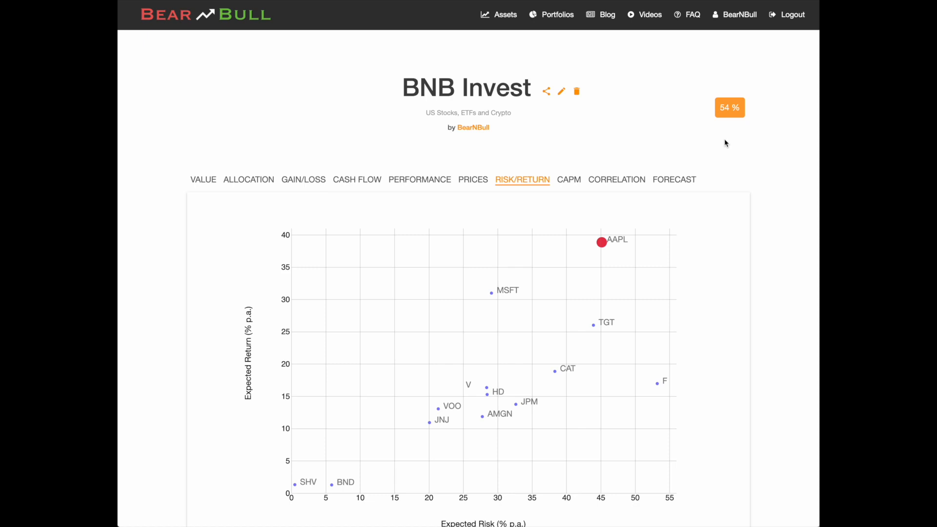
Set VOO's target weight to 100% and Apple's to 0%, and recalculate the portfolio.
scroll(725, 142, "down", 5)
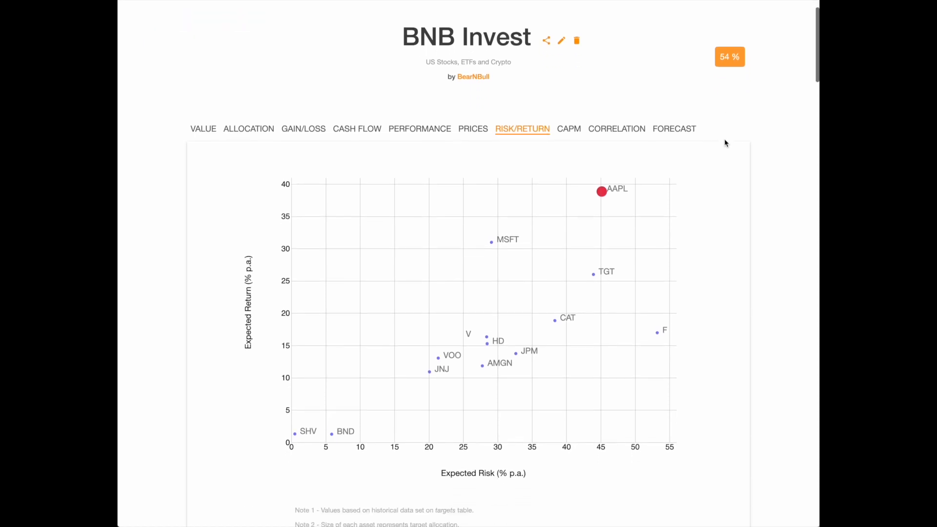
scroll(725, 142, "down", 8)
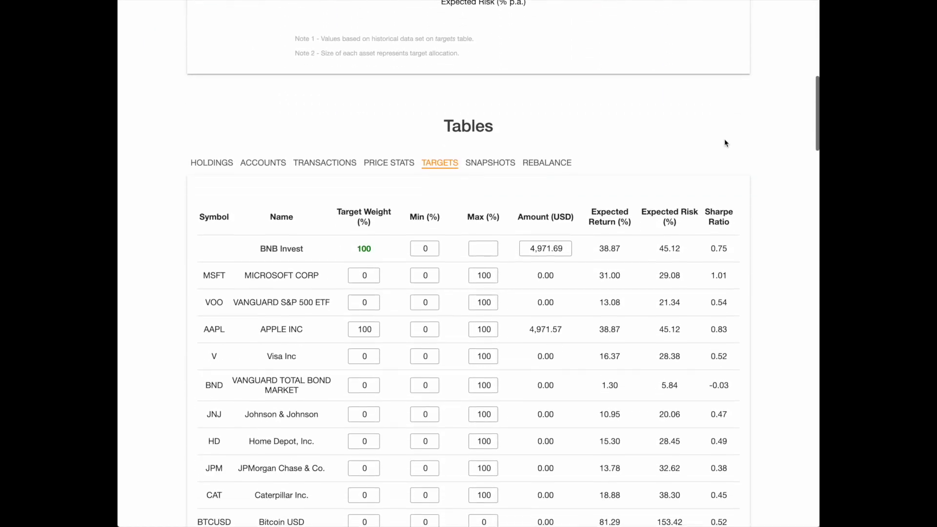
left_click(355, 208)
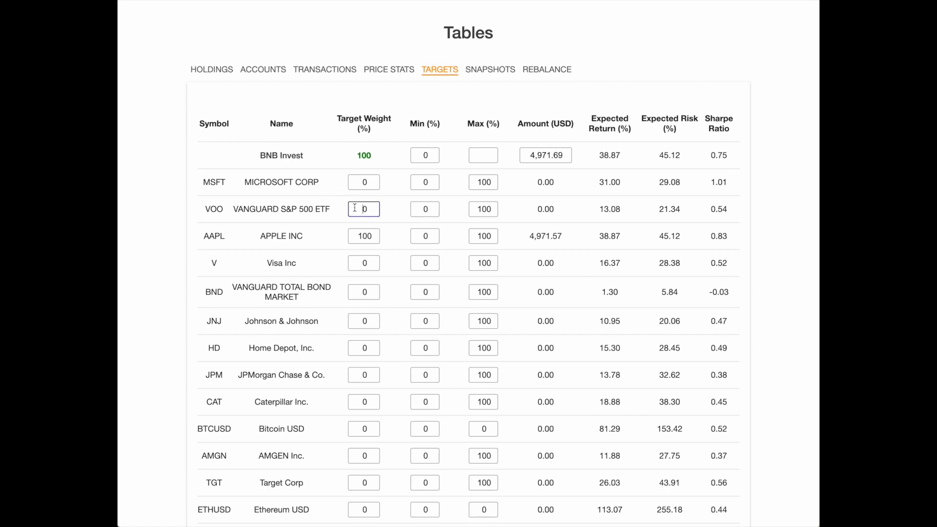
type("10")
left_click_drag(367, 236, 345, 239)
key("BackSpace")
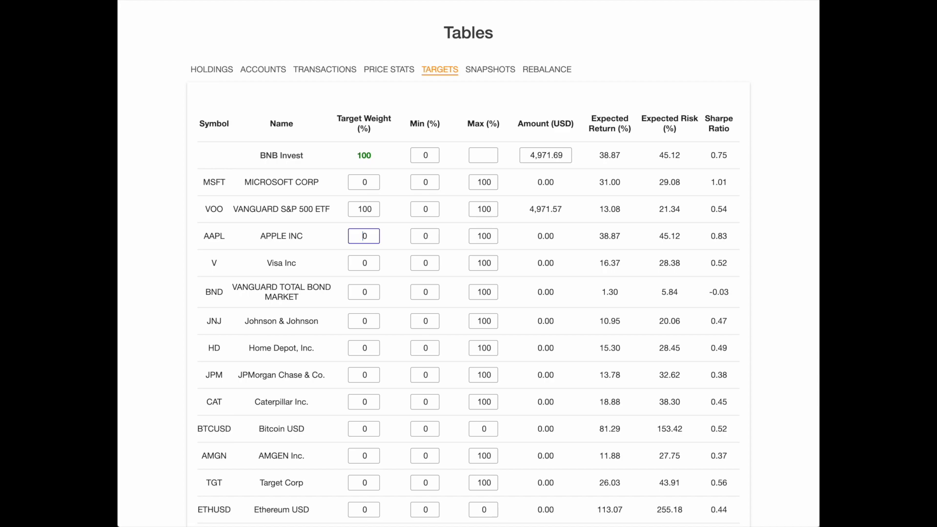
scroll(675, 440, "down", 5)
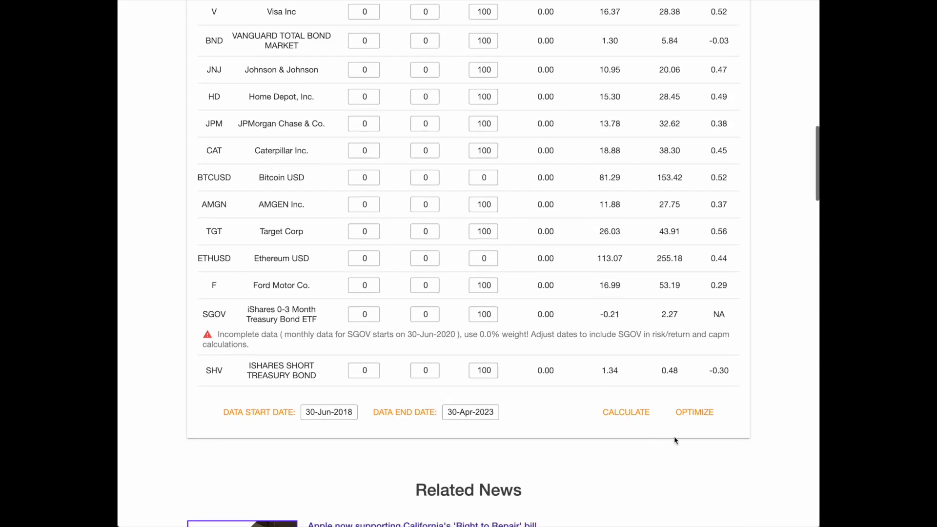
left_click(628, 414)
Examine the all-VOO portfolio's chart position, percentage score, and expected return and risk in the targets table.
scroll(609, 210, "up", 1)
scroll(609, 210, "up", 10)
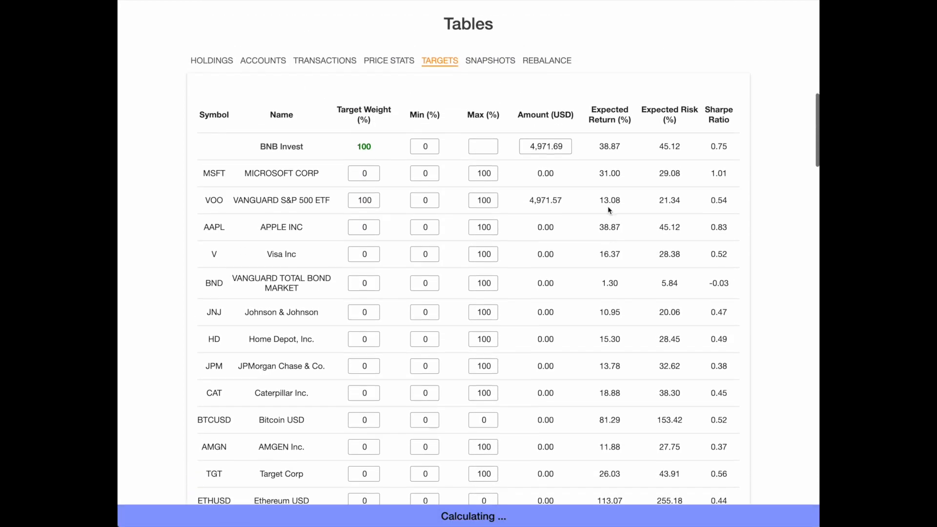
scroll(607, 206, "up", 5)
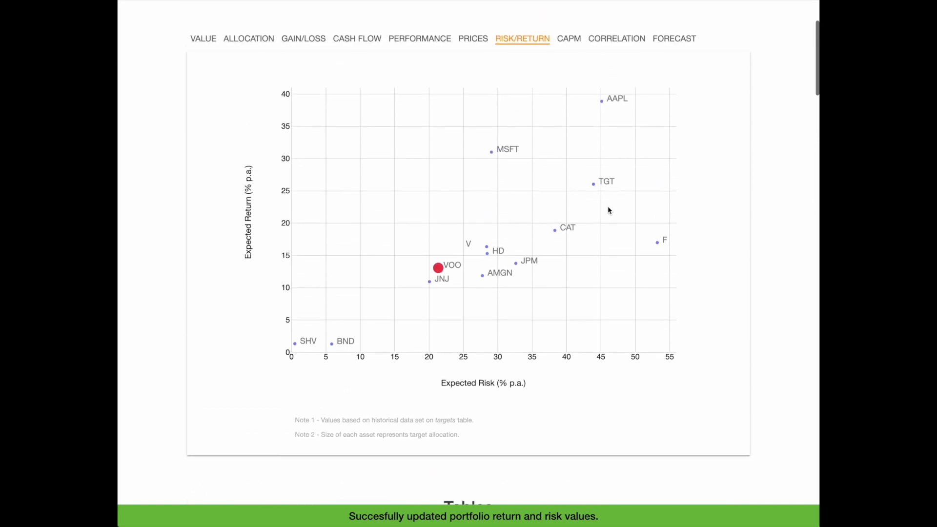
mouse_move(722, 68)
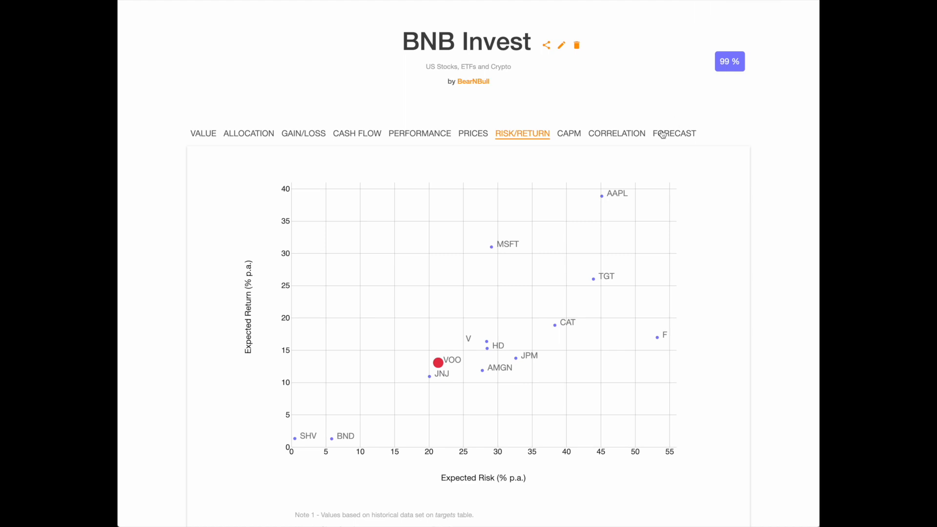
scroll(574, 301, "down", 3)
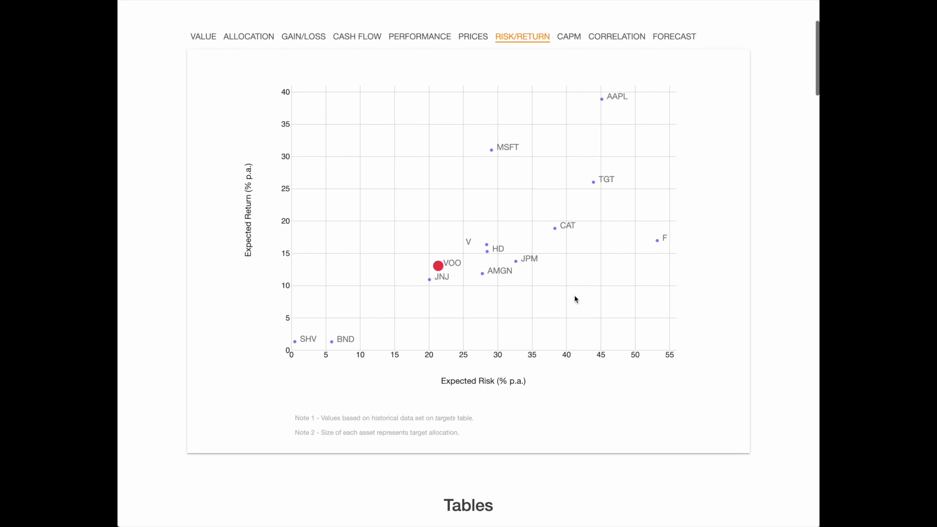
scroll(497, 352, "down", 5)
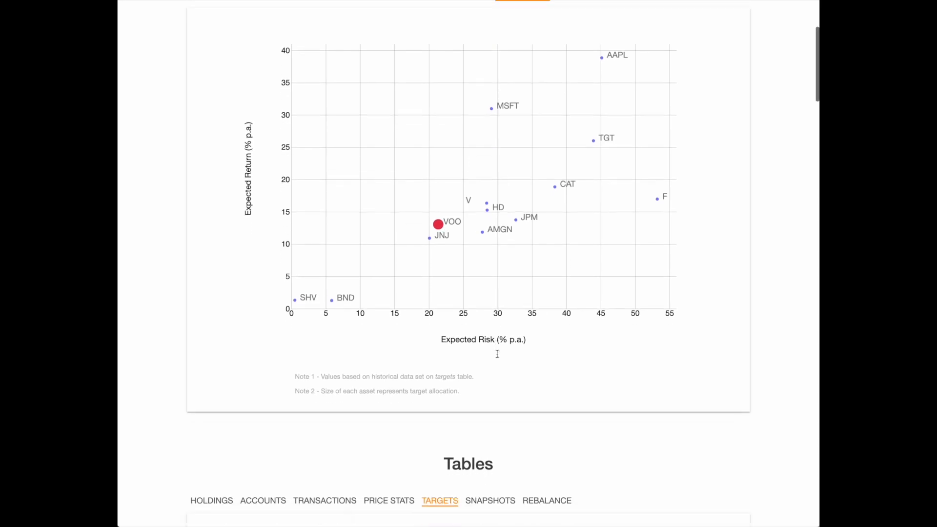
scroll(498, 357, "down", 2)
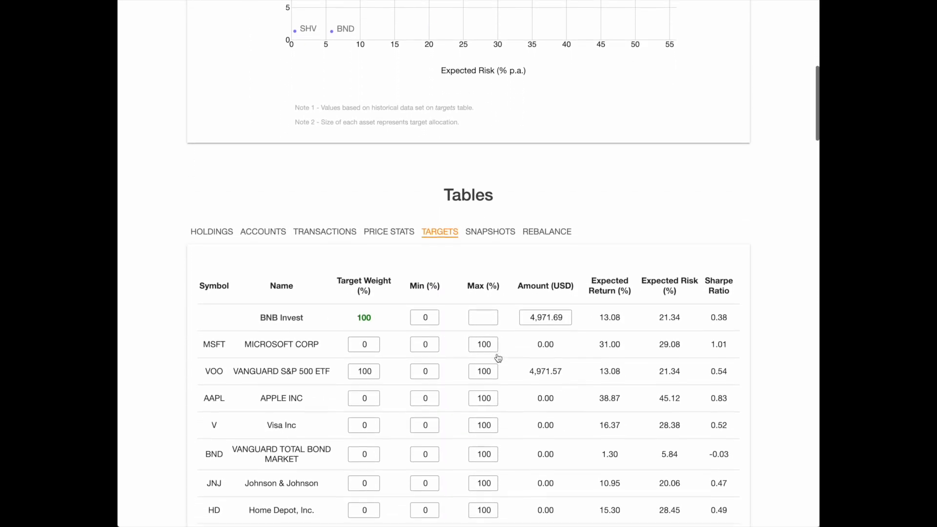
scroll(498, 358, "down", 3)
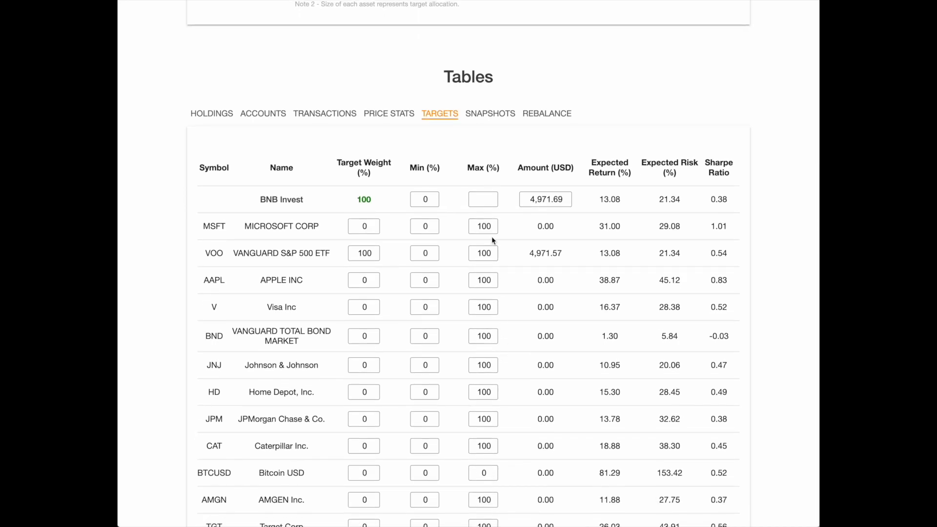
scroll(491, 223, "down", 1)
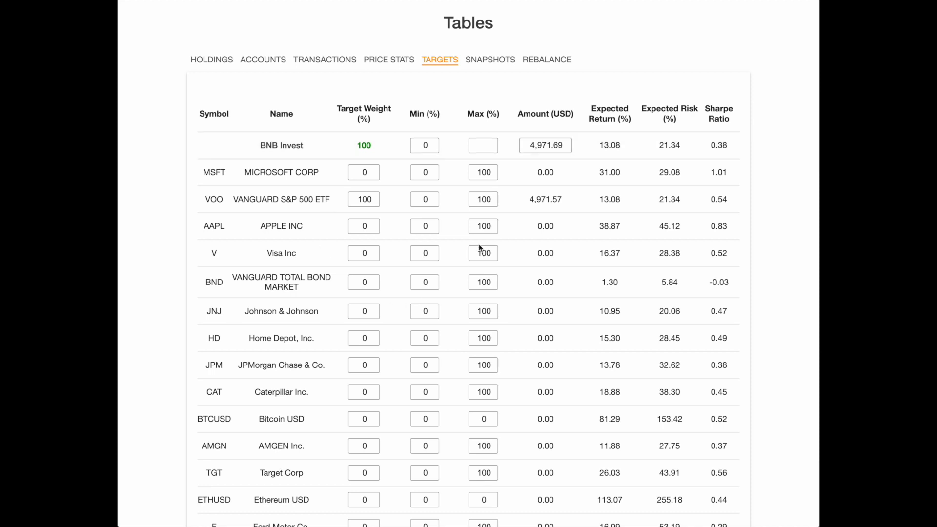
Save the current targets as a new snapshot named "100% VOO (S&P 500)" and turn on its Show option.
scroll(479, 247, "up", 1)
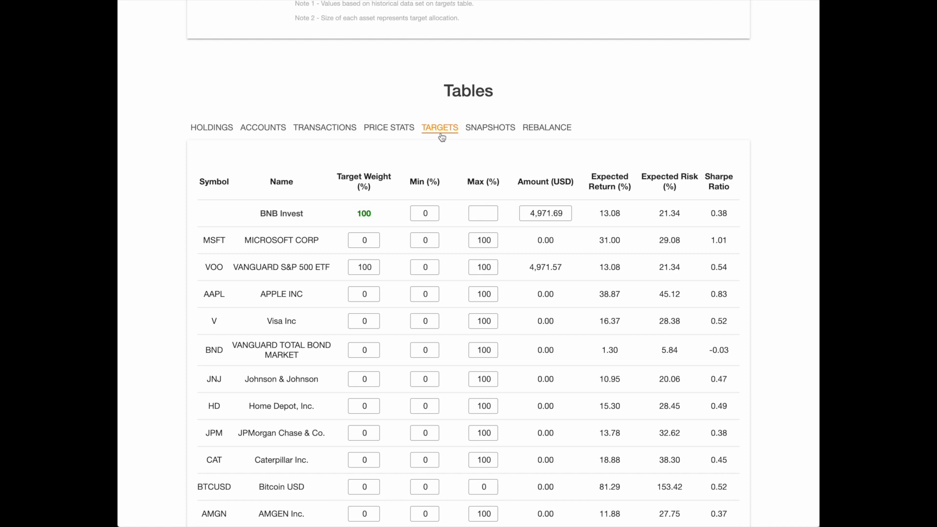
left_click(487, 134)
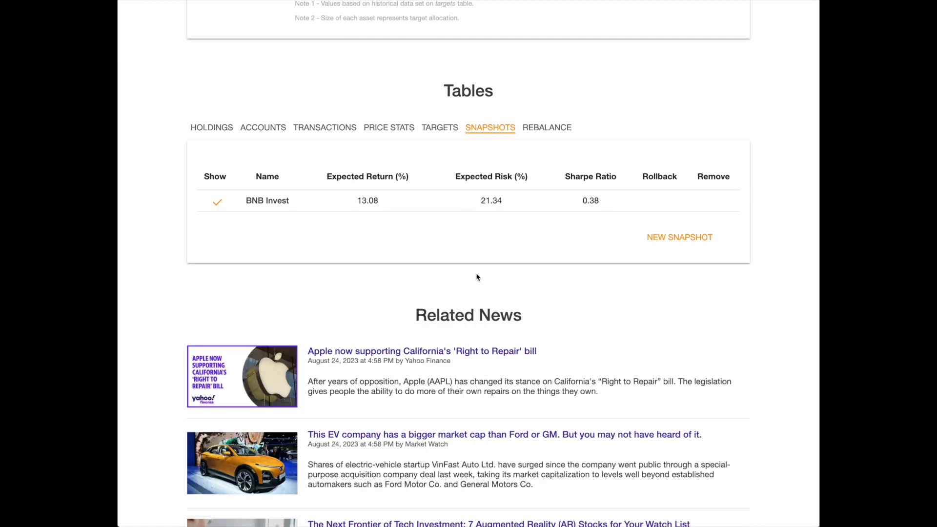
left_click(688, 243)
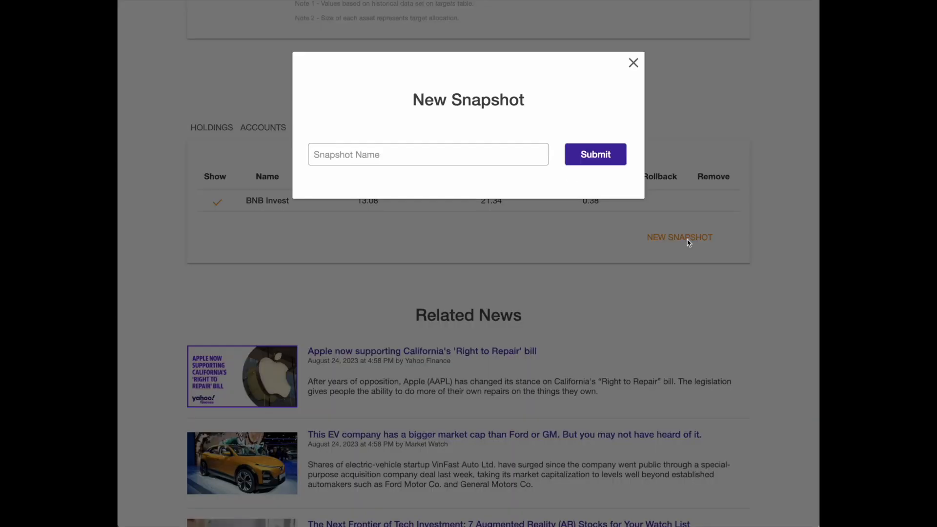
left_click(423, 157)
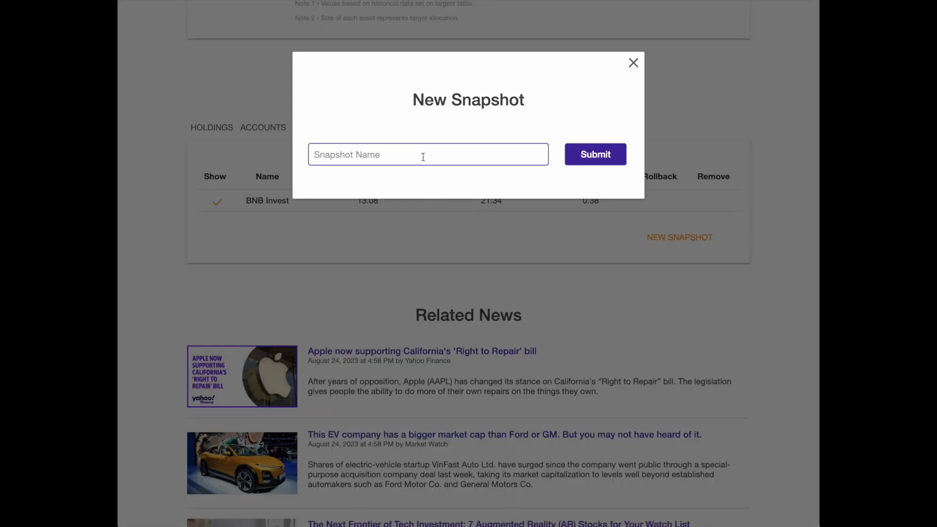
type("100% VOO (S&P 500")
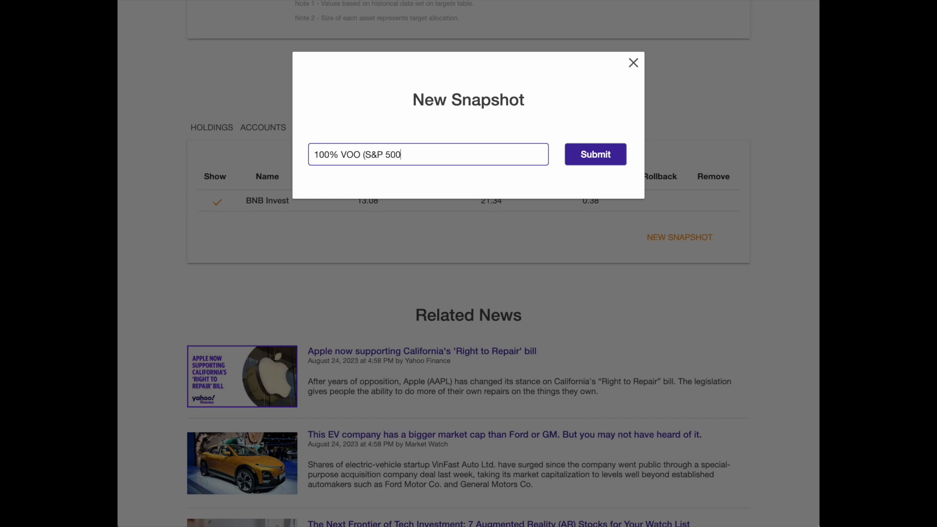
left_click(588, 157)
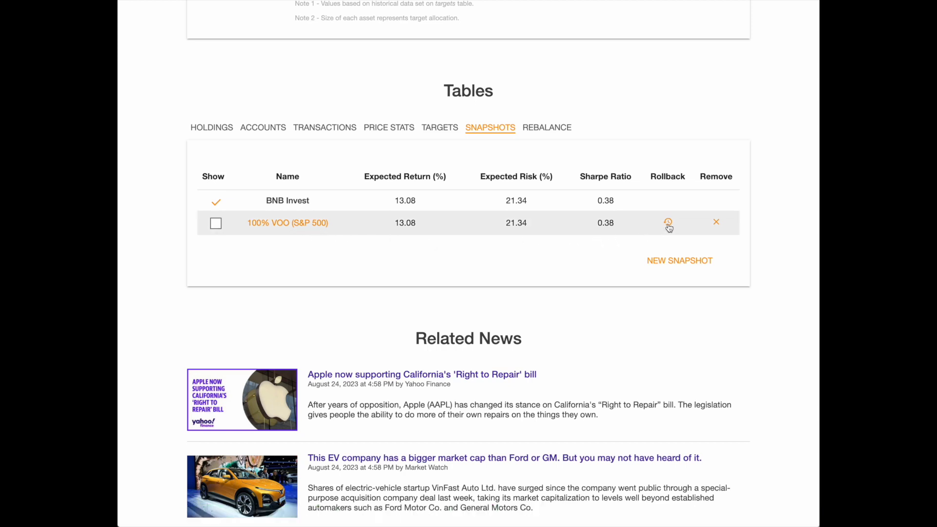
left_click(217, 229)
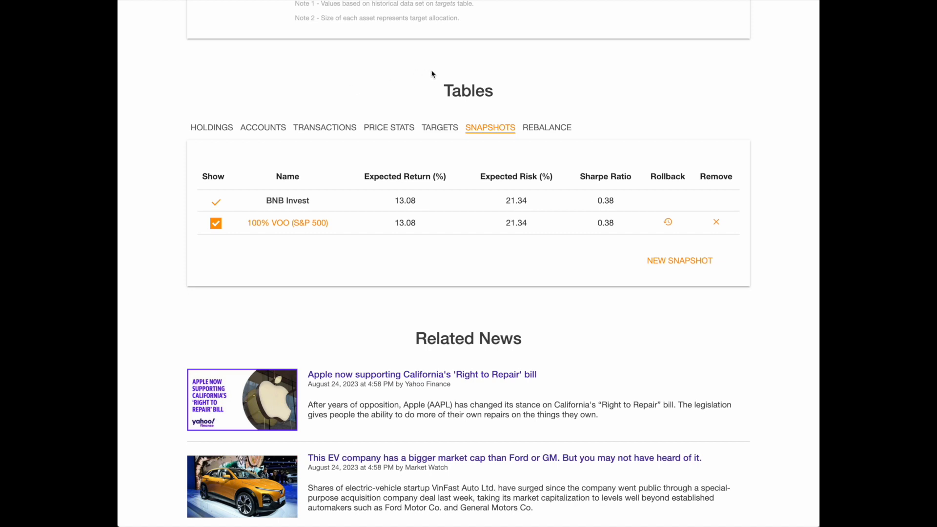
Reopen the targets table and review the listed assets with their target weights, expected returns and risks.
left_click(445, 132)
scroll(444, 133, "down", 3)
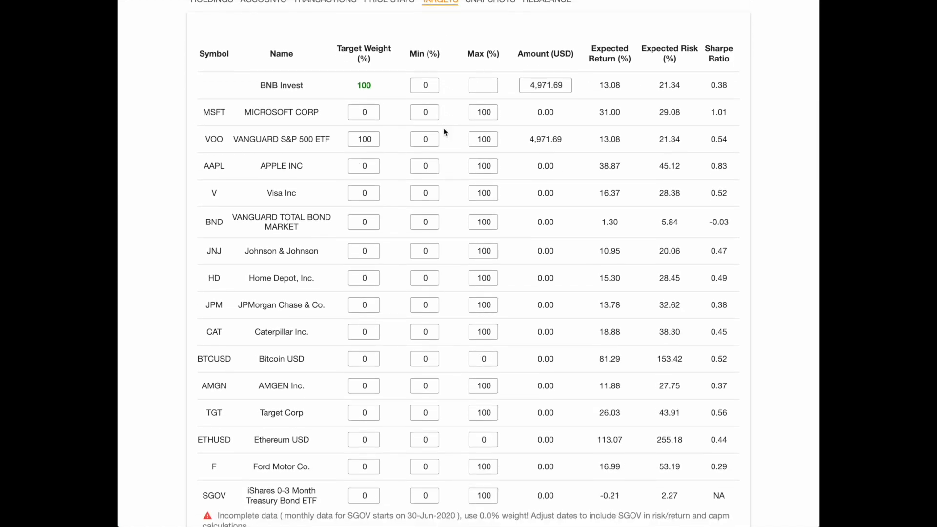
scroll(445, 132, "down", 1)
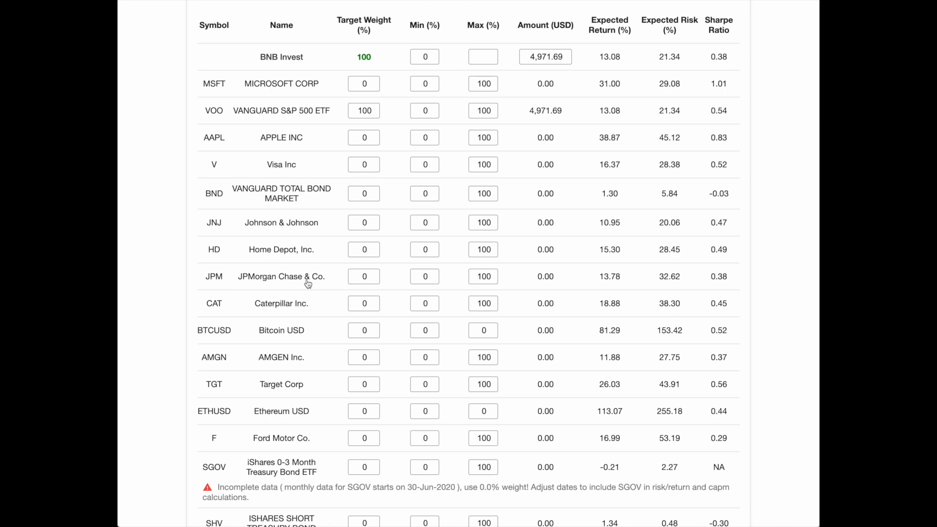
Open the correlation chart and examine how the portfolio's assets correlate with one another.
scroll(308, 284, "up", 10)
scroll(308, 284, "up", 5)
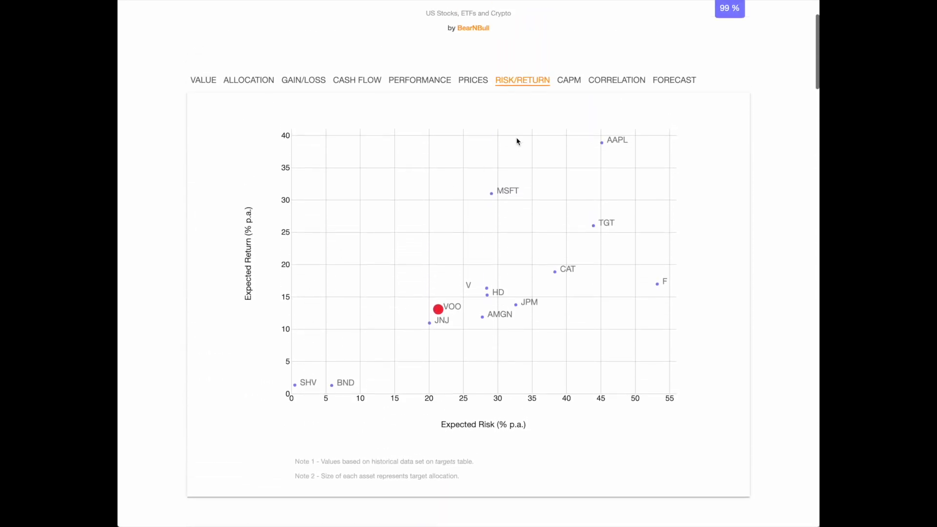
left_click(620, 80)
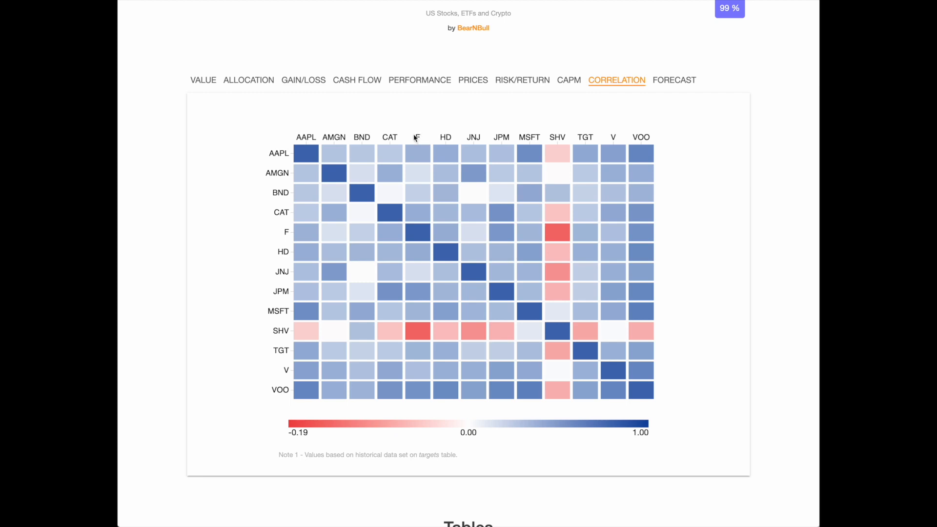
left_click_drag(414, 136, 473, 136)
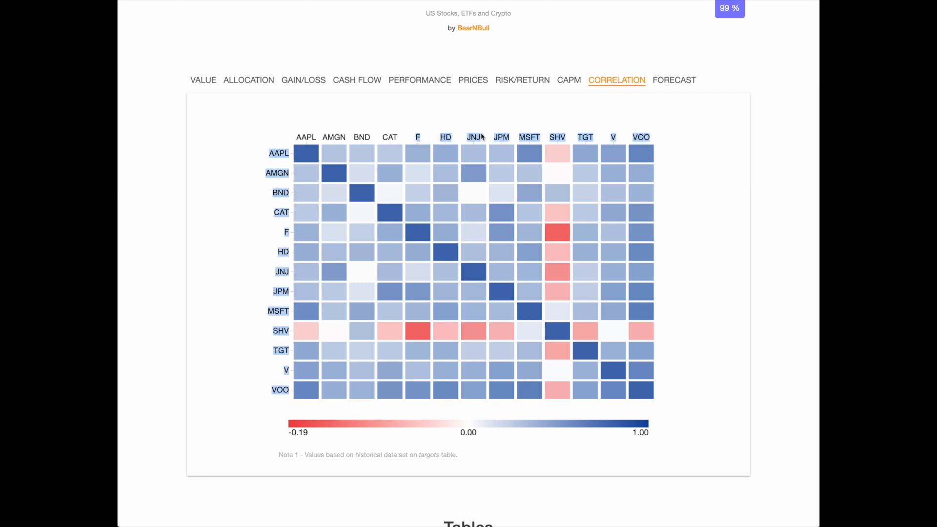
left_click(504, 129)
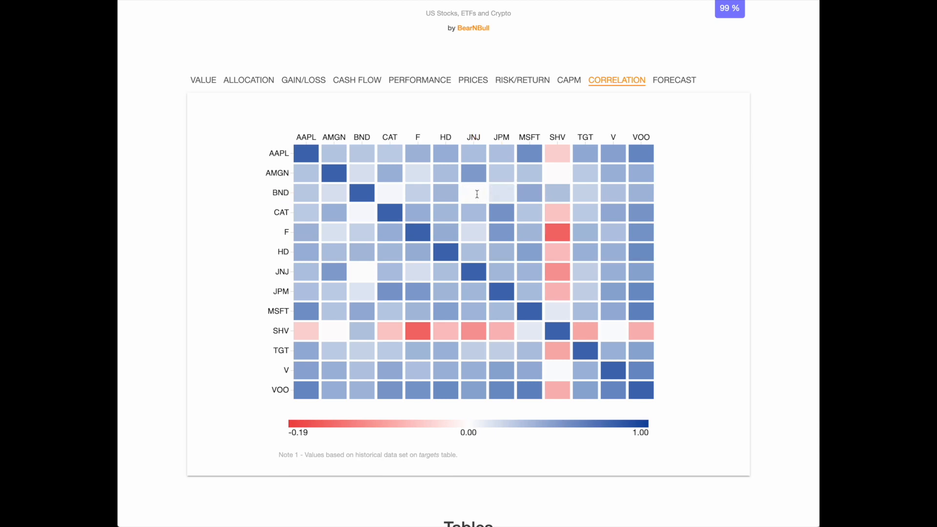
mouse_move(483, 216)
mouse_move(536, 239)
Return to the risk/return chart, and in the targets table set Microsoft's target weight to 10% and VOO's to 0%.
left_click(533, 84)
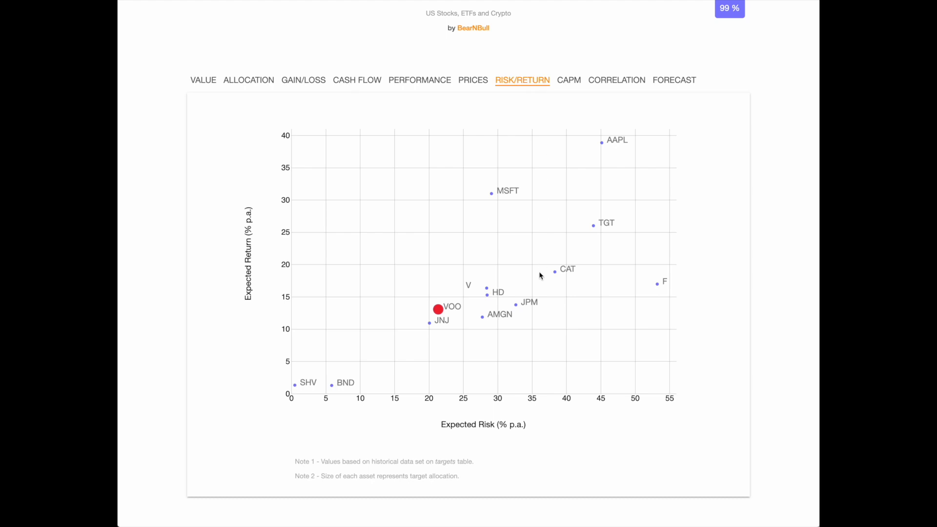
scroll(540, 274, "down", 2)
scroll(539, 276, "down", 6)
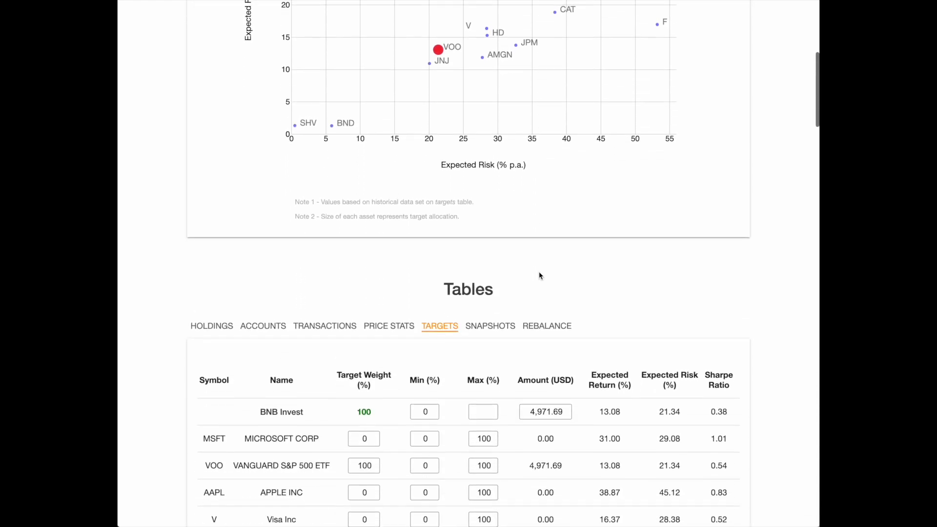
scroll(538, 272, "down", 5)
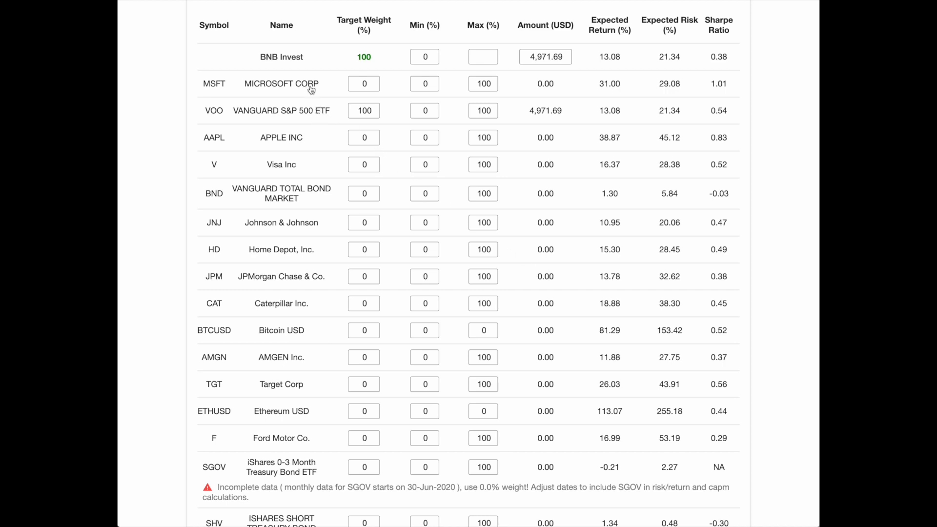
left_click(363, 84)
type("1")
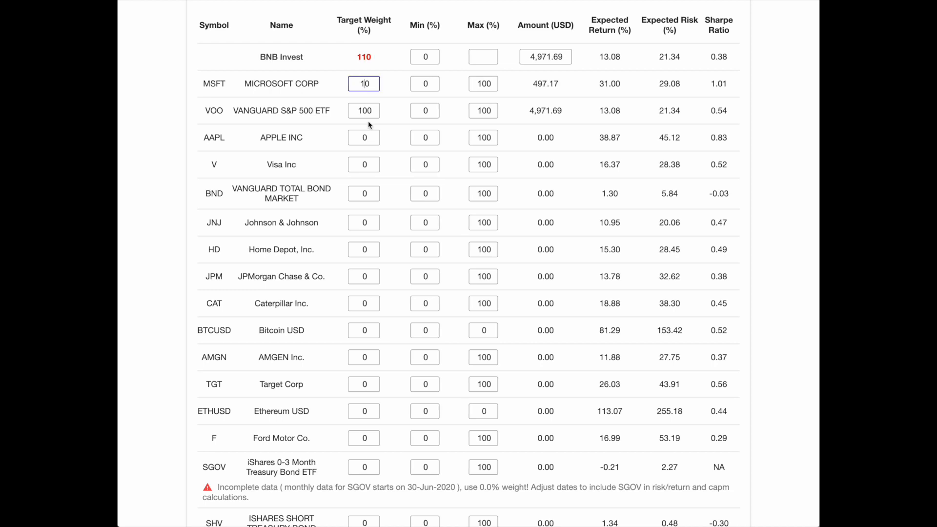
left_click_drag(368, 110, 315, 114)
key("BackSpace")
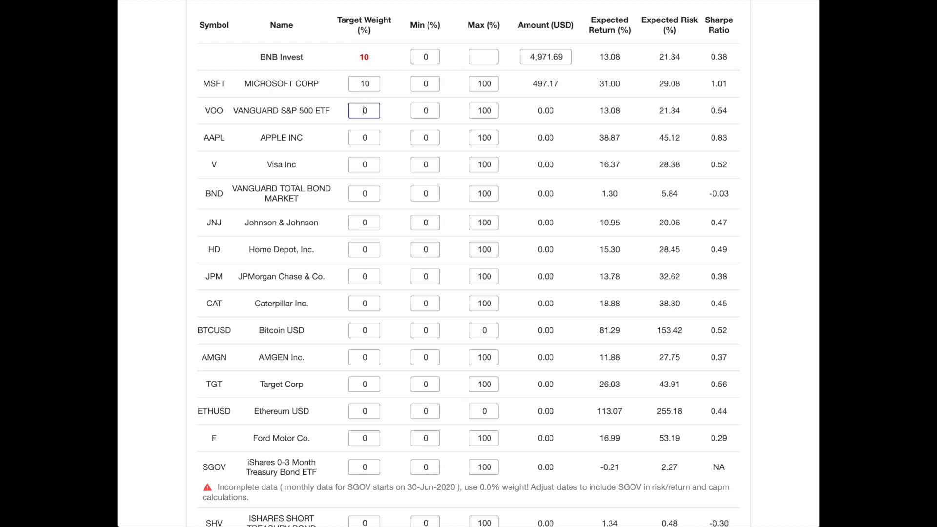
Set the target weights of Apple and Visa to 10% each in the targets table.
left_click(362, 138)
type("1")
left_click(362, 165)
type("1")
left_click(361, 193)
type("1")
key("BackSpace")
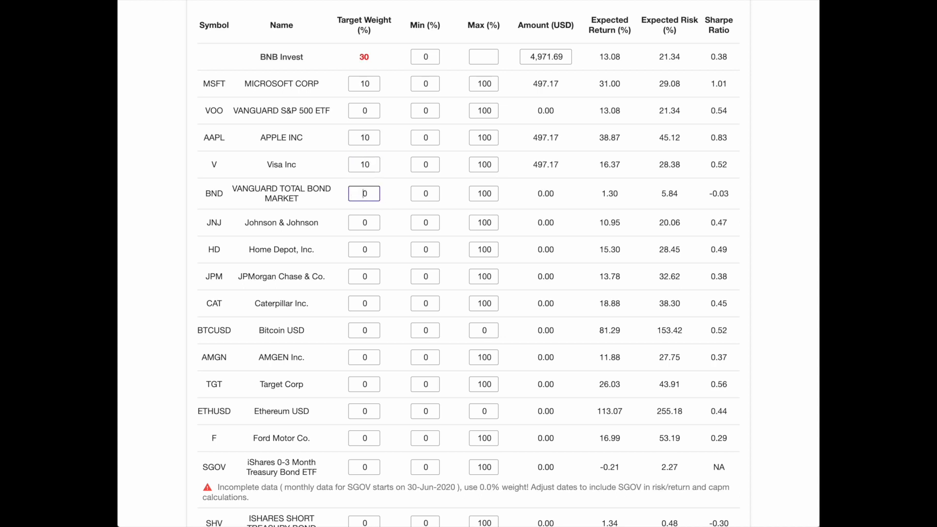
Set the target weights of Johnson & Johnson, Home Depot, JPMorgan Chase and Caterpillar to 10% each.
left_click(361, 222)
type("1")
left_click(361, 249)
type("1")
left_click(362, 276)
type("1")
left_click(361, 303)
type("1")
Set the target weights of Amgen, Target Corp and Ford Motor to 10% each.
left_click(360, 357)
type("1")
left_click(362, 384)
type("1")
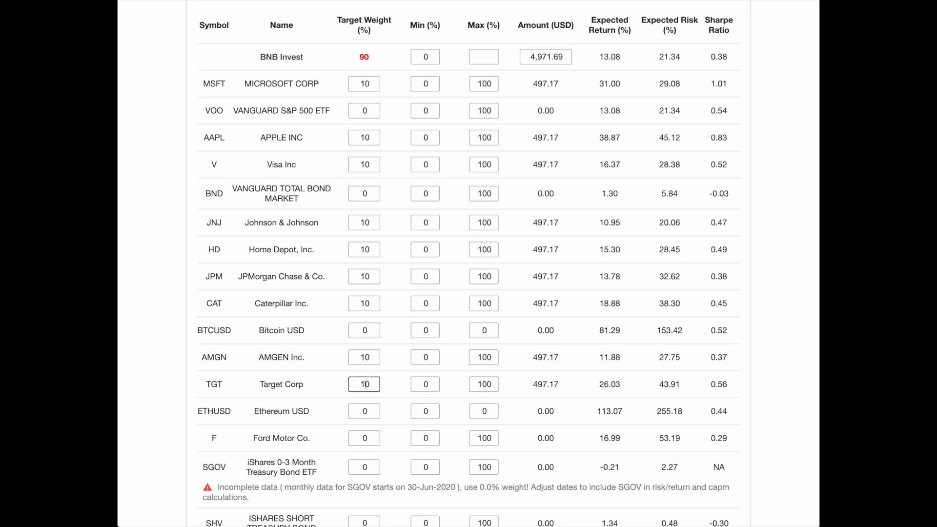
scroll(364, 384, "down", 1)
left_click(363, 415)
type("1")
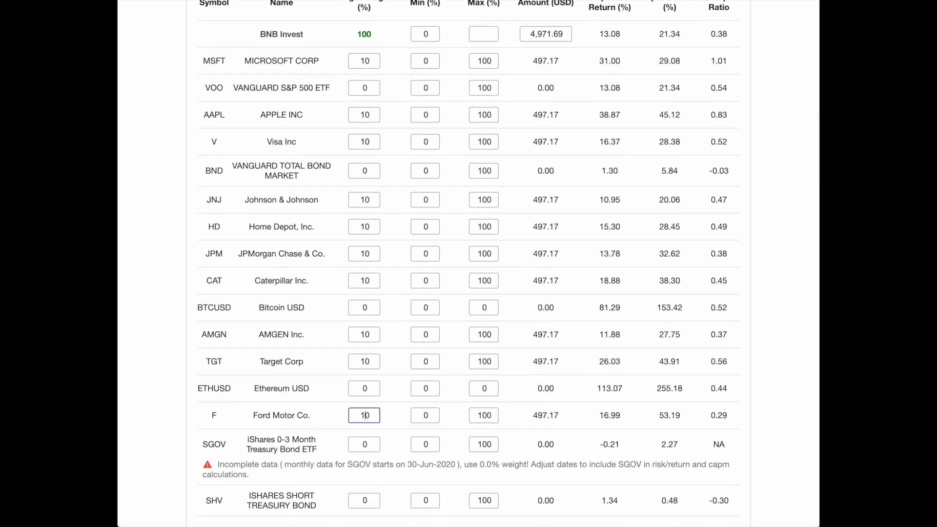
Calculate the portfolio's return and risk from the target weights and inspect the BNB Invest point on the risk/return chart.
scroll(369, 128, "up", 4)
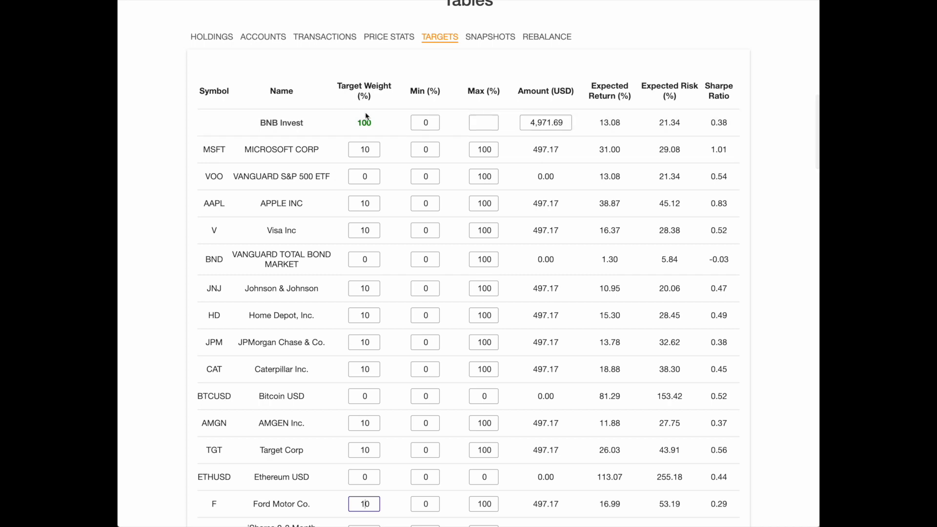
scroll(410, 245, "down", 5)
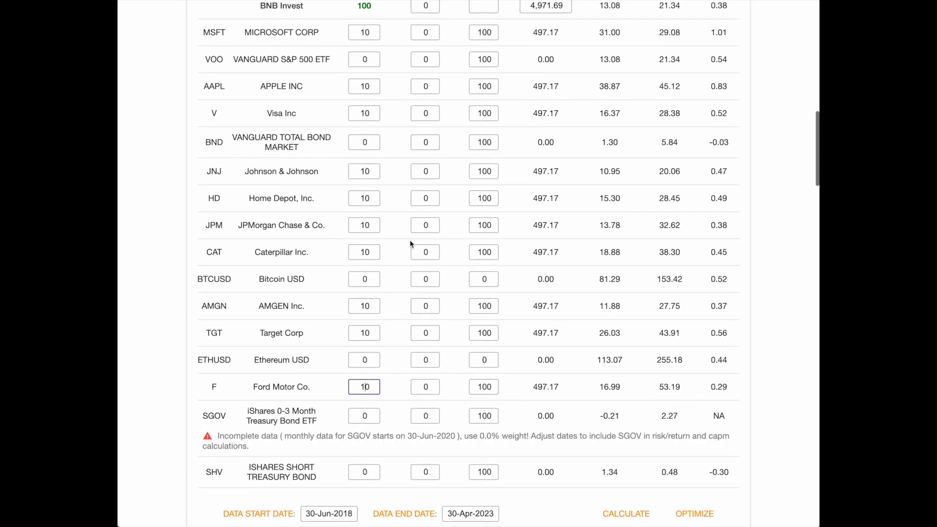
left_click(625, 515)
scroll(617, 212, "up", 3)
scroll(618, 215, "up", 6)
scroll(618, 217, "up", 6)
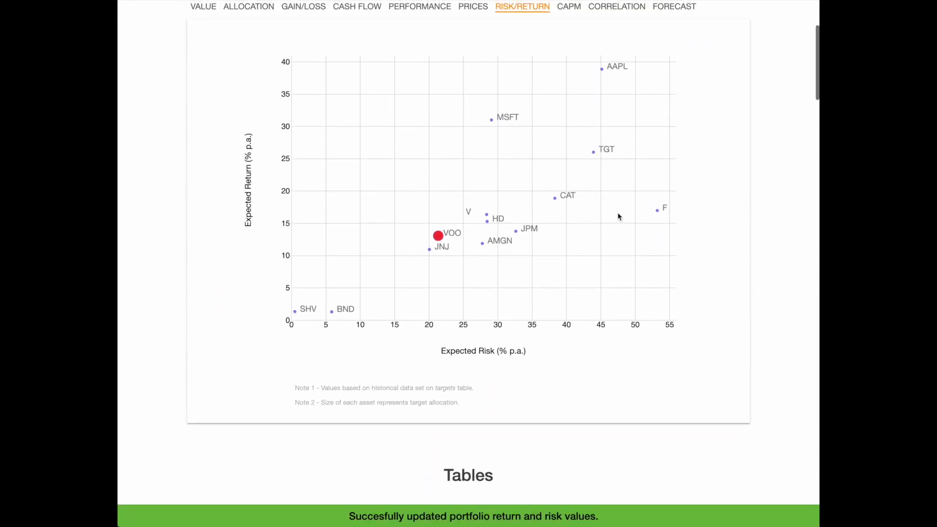
mouse_move(443, 240)
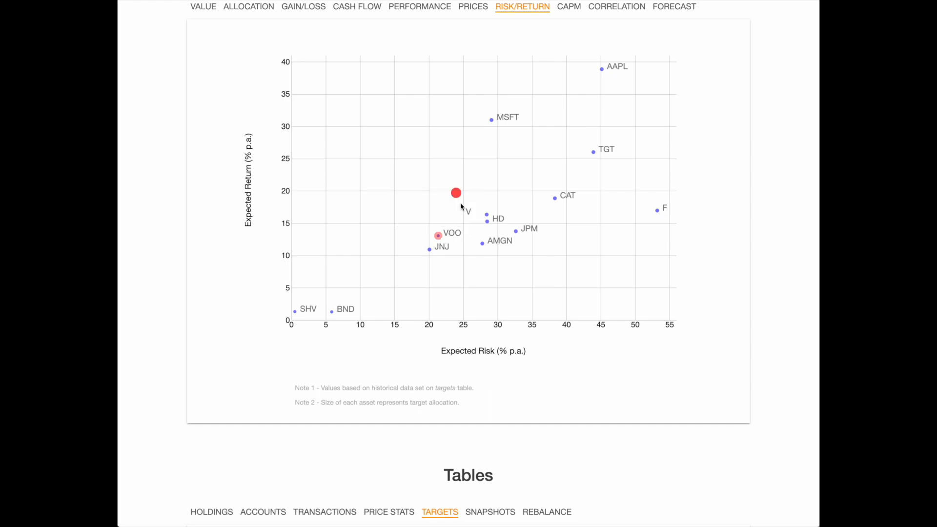
mouse_move(460, 197)
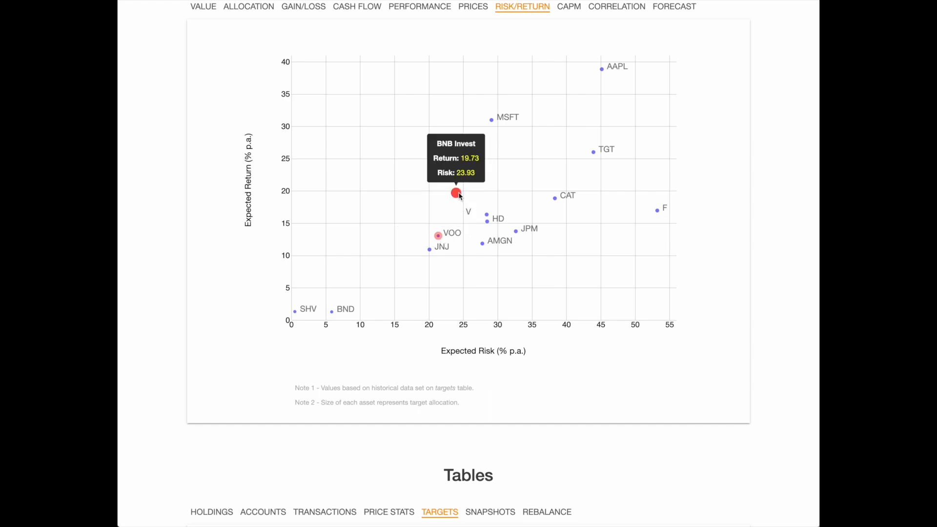
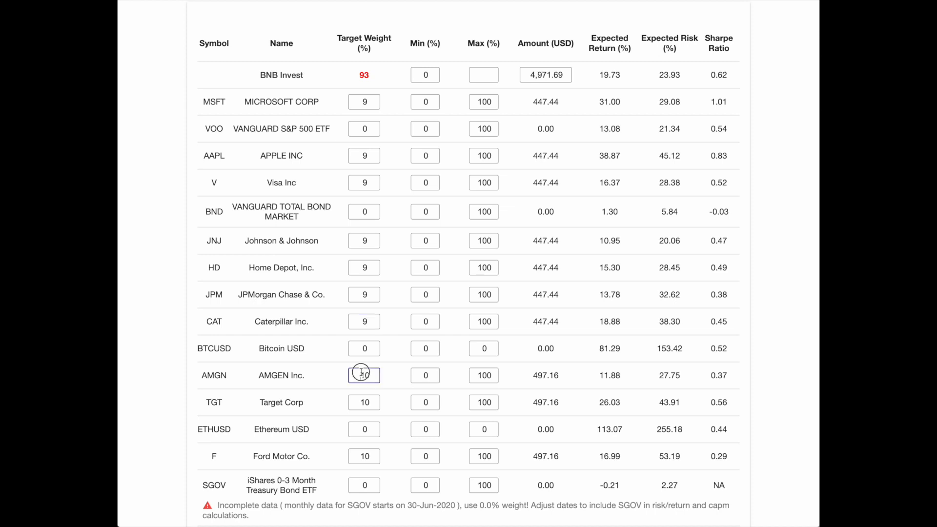
Set the target weights of Amgen, Target Corp and Ford Motor to 9% each in the targets table.
double_click(382, 403)
type("9")
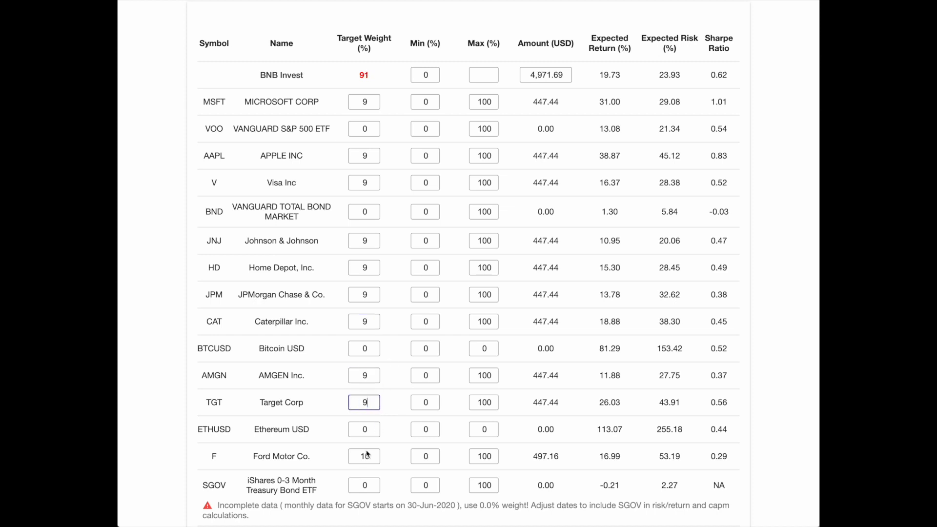
double_click(376, 457)
type("9")
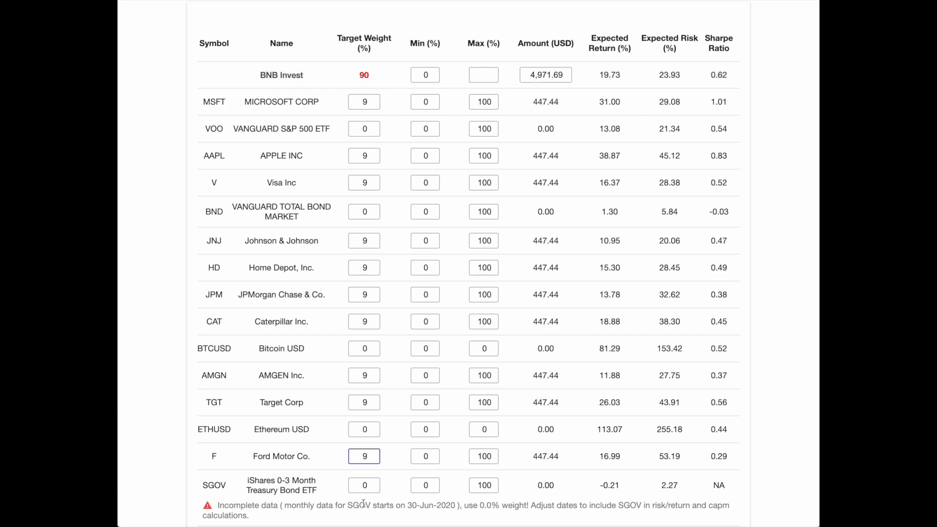
Set the target weight of iShares Short Treasury Bond (SHV) to 10%.
left_click(359, 485)
scroll(359, 485, "down", 3)
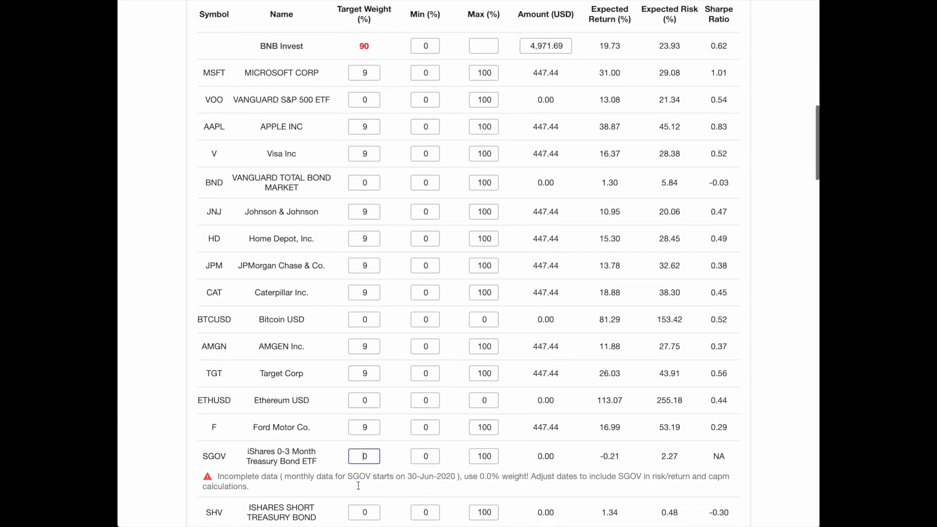
left_click(359, 473)
type("1")
scroll(659, 488, "down", 2)
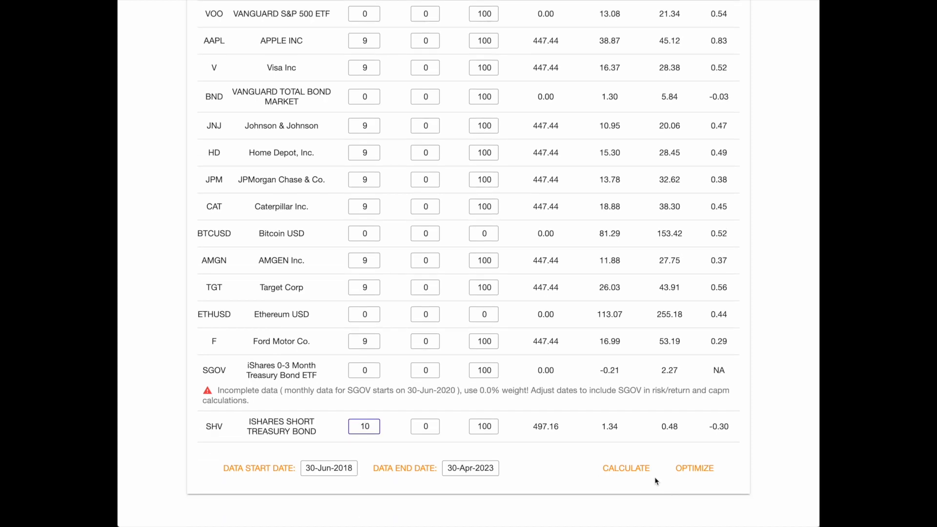
Calculate the portfolio's return and risk from the target weights and compare the BNB Invest and VOO points on the risk/return chart.
left_click(634, 472)
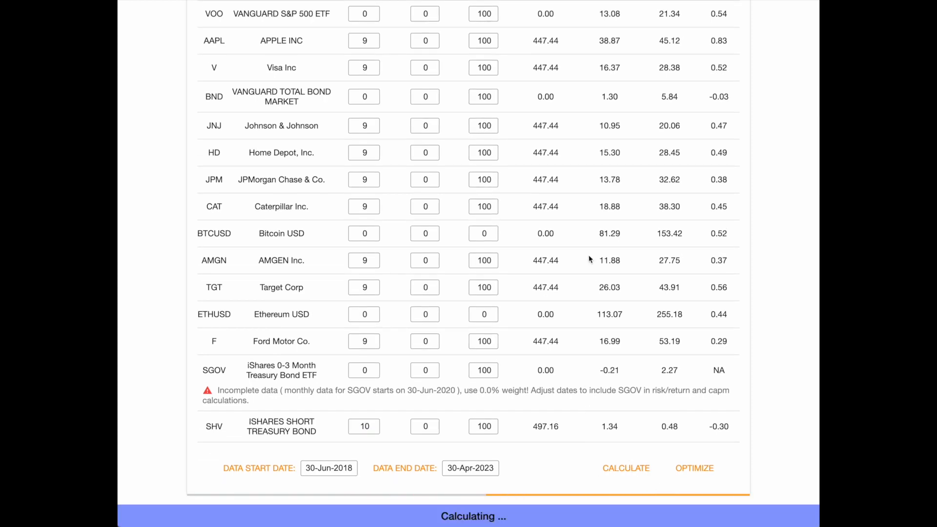
scroll(590, 259, "up", 5)
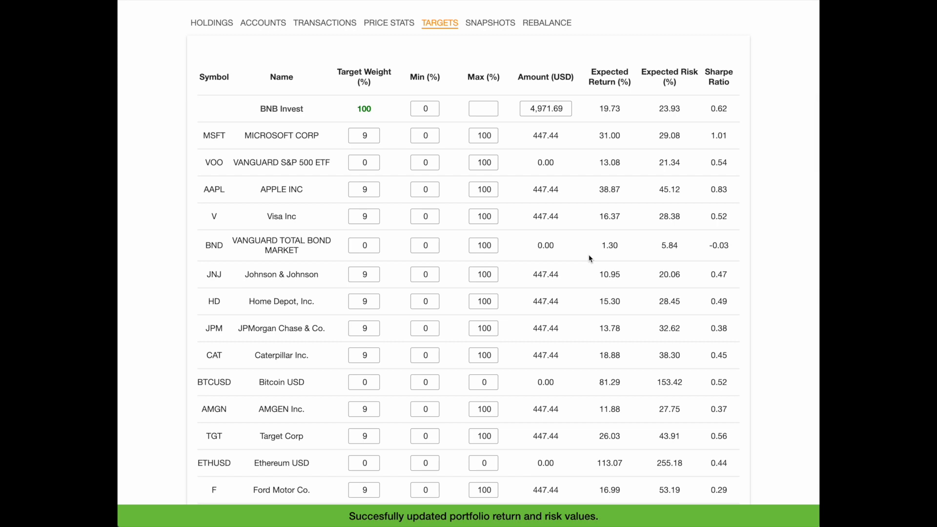
scroll(590, 259, "up", 3)
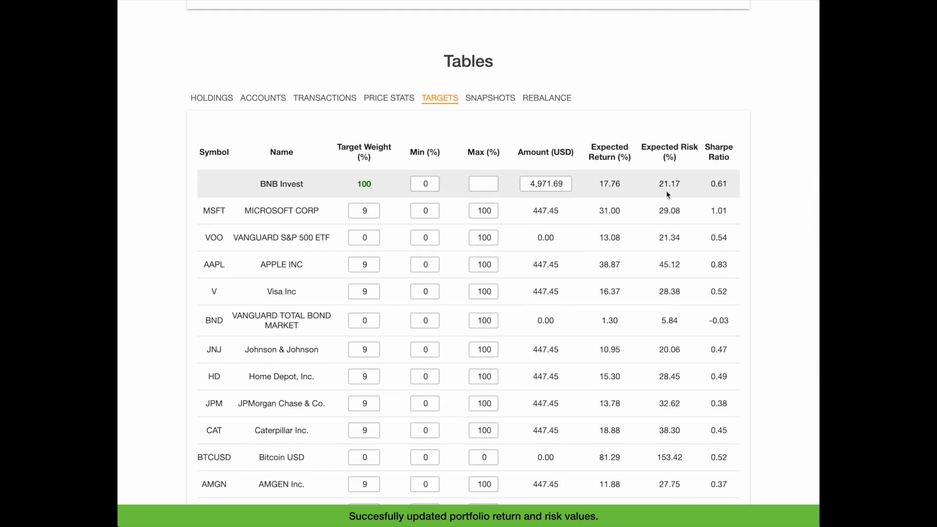
scroll(602, 195, "up", 4)
scroll(602, 198, "up", 8)
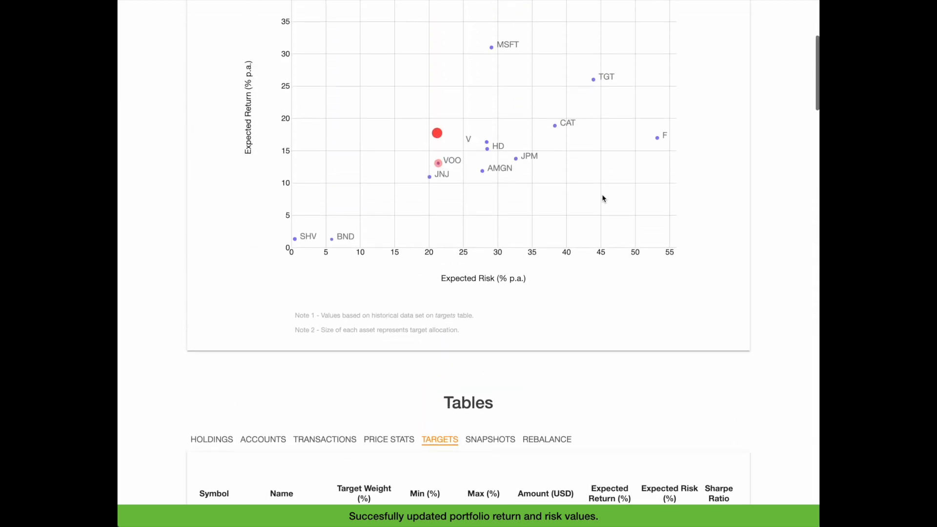
mouse_move(437, 134)
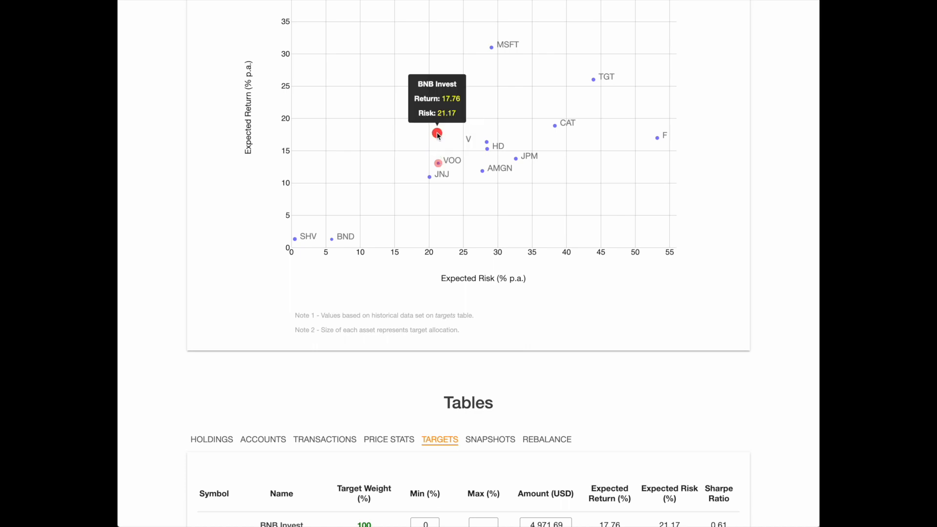
mouse_move(438, 164)
Save the current target allocation as a new snapshot named Equal Weights.
scroll(438, 141, "down", 5)
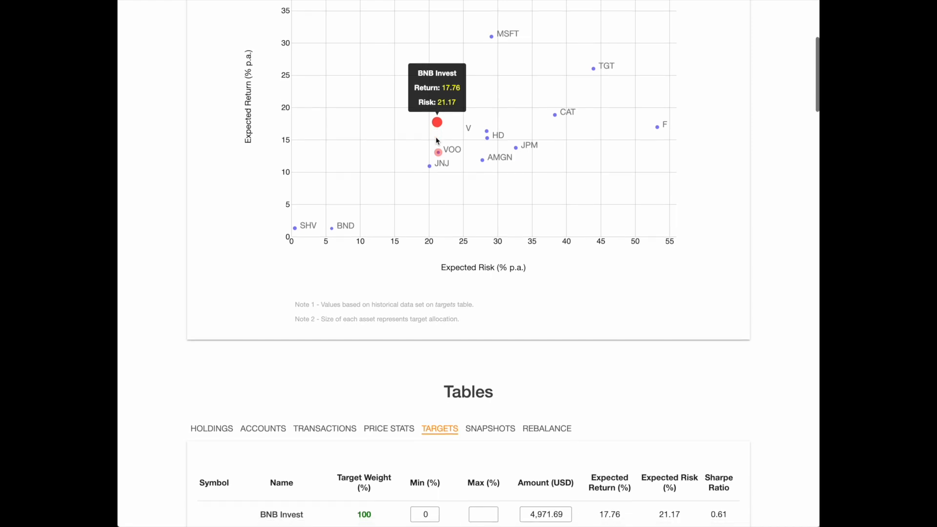
scroll(436, 140, "down", 5)
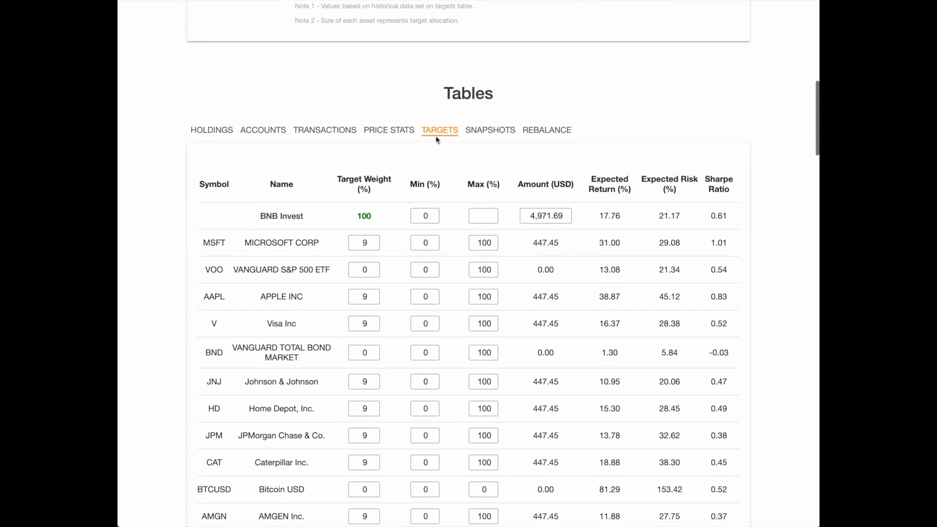
left_click(483, 117)
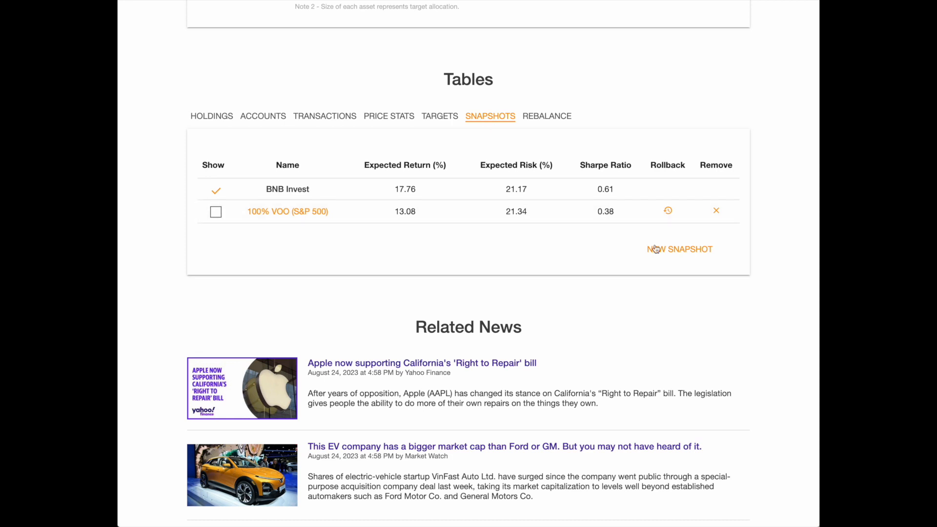
left_click(675, 250)
left_click(354, 155)
type("E")
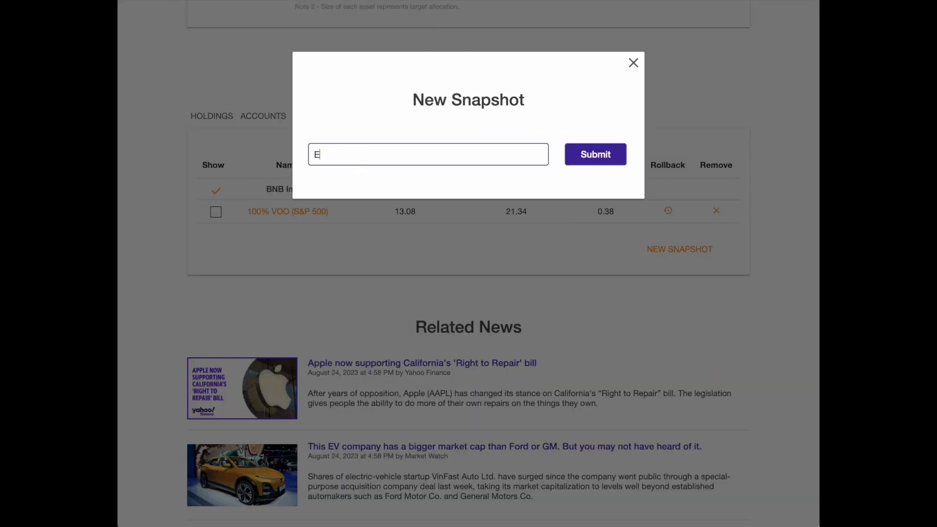
type("qual Weights")
left_click(595, 155)
Show the 100% VOO (S&P 500) and Equal Weights snapshots on the risk/return chart and compare their points.
left_click(216, 211)
left_click(216, 236)
scroll(217, 236, "up", 7)
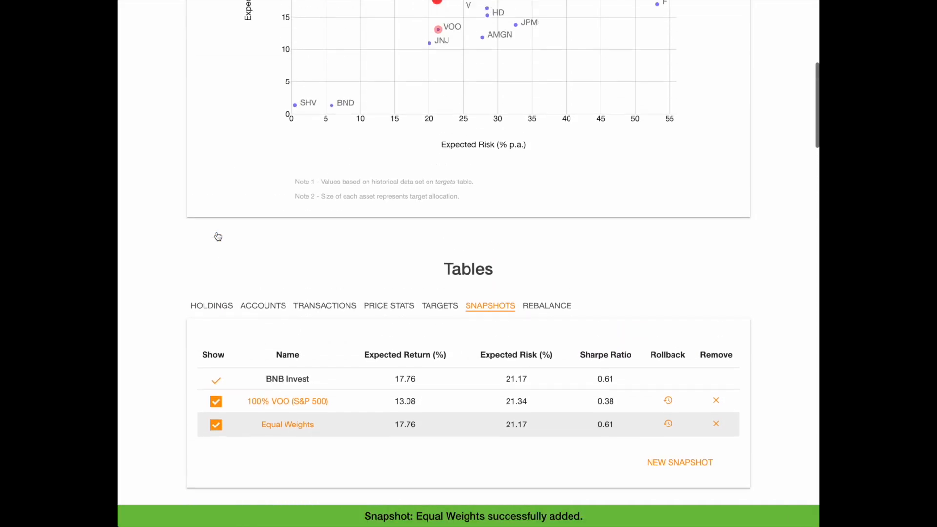
scroll(217, 236, "up", 2)
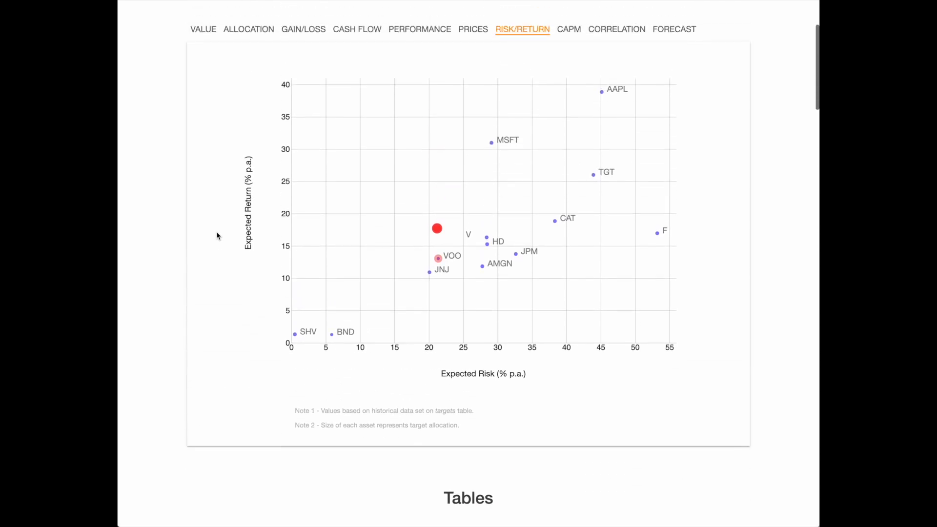
mouse_move(439, 230)
mouse_move(441, 256)
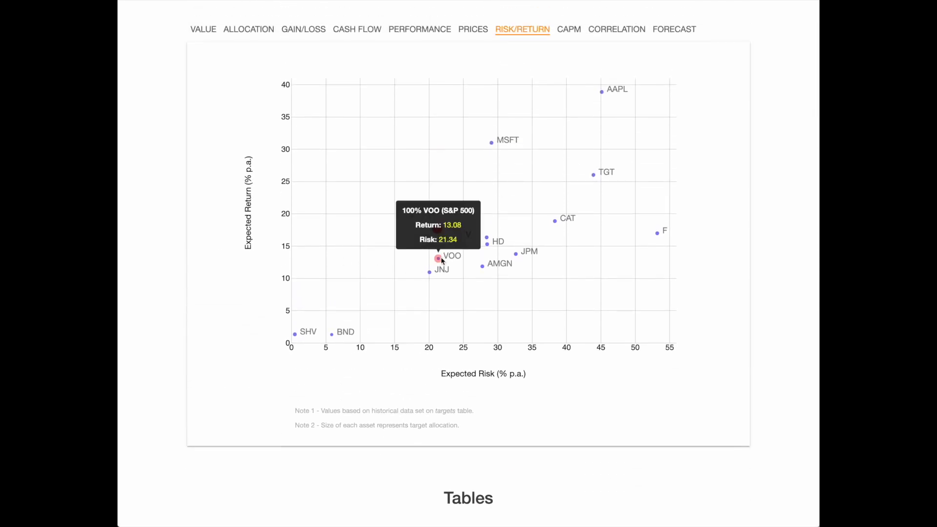
scroll(441, 256, "down", 1)
scroll(441, 261, "down", 2)
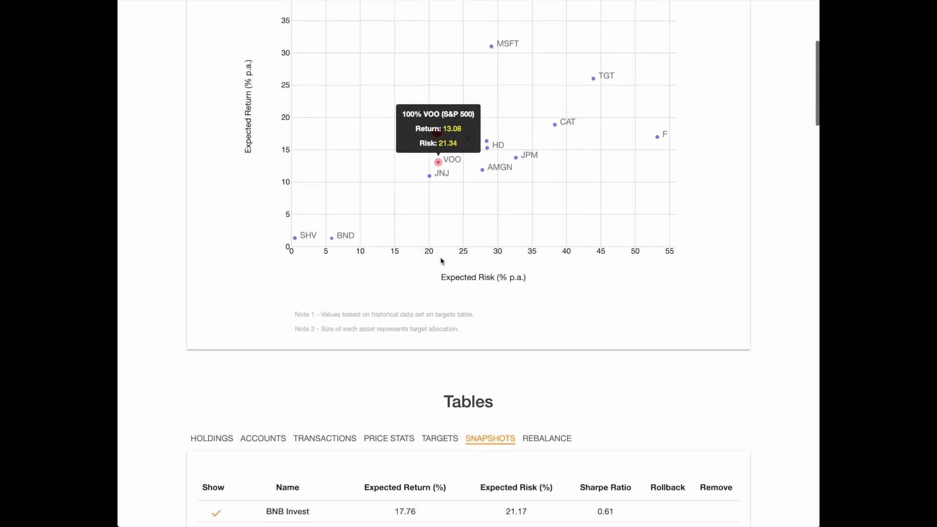
scroll(440, 261, "up", 1)
scroll(441, 261, "up", 1)
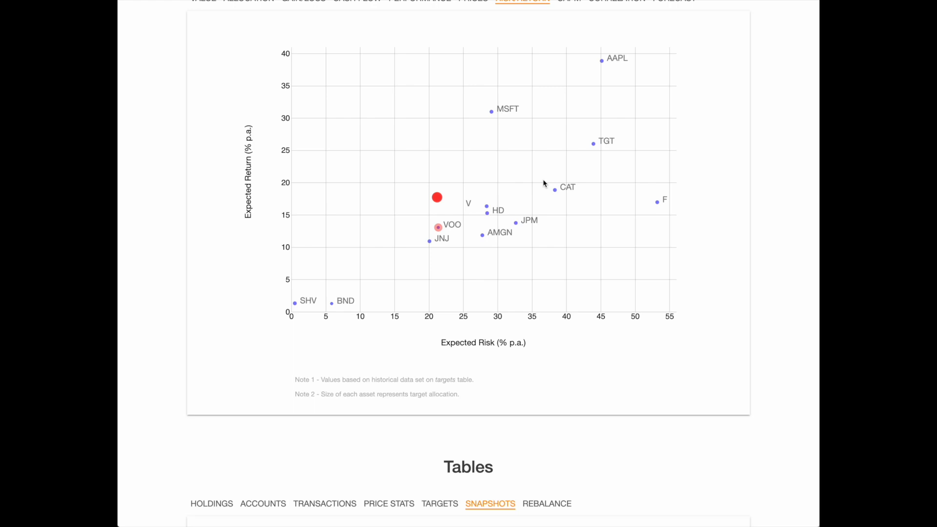
Optimize the portfolio from the targets table to plot its efficient frontier on the risk/return chart.
scroll(545, 183, "down", 3)
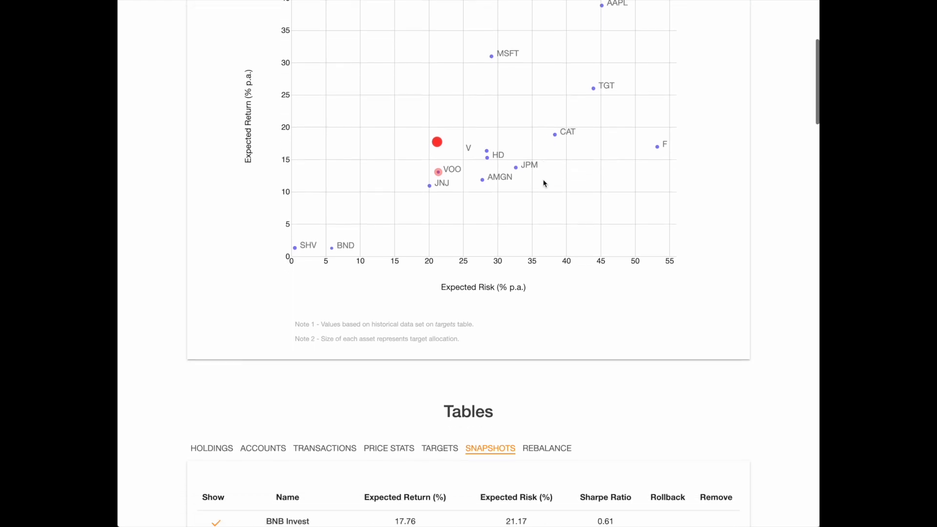
scroll(545, 183, "down", 3)
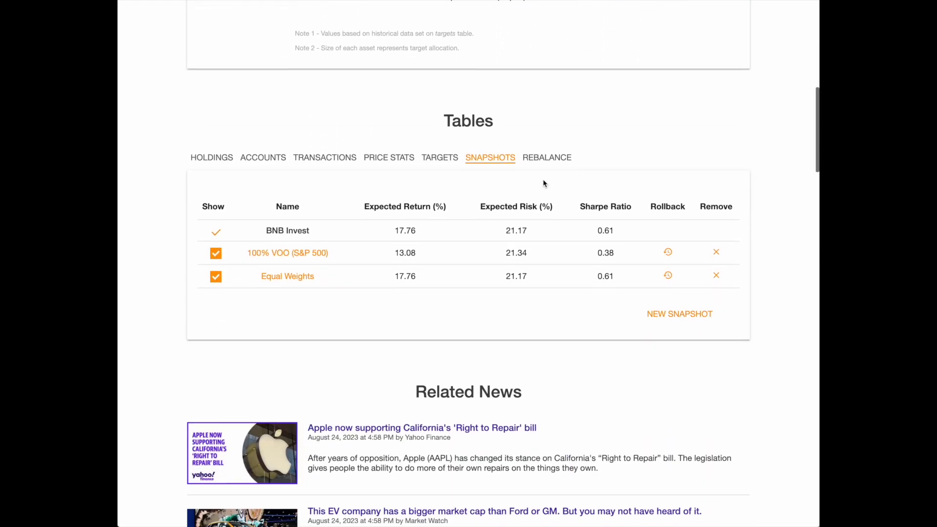
left_click(441, 156)
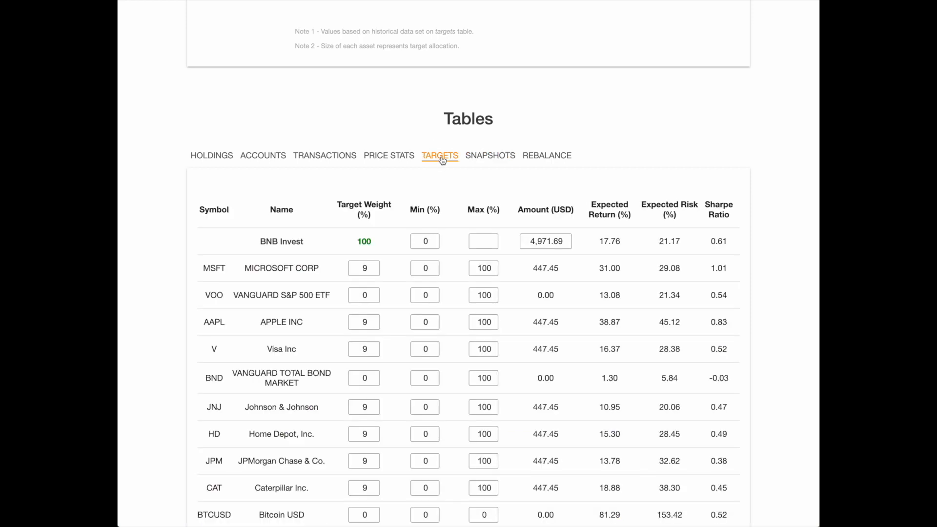
scroll(442, 161, "down", 2)
scroll(442, 160, "down", 2)
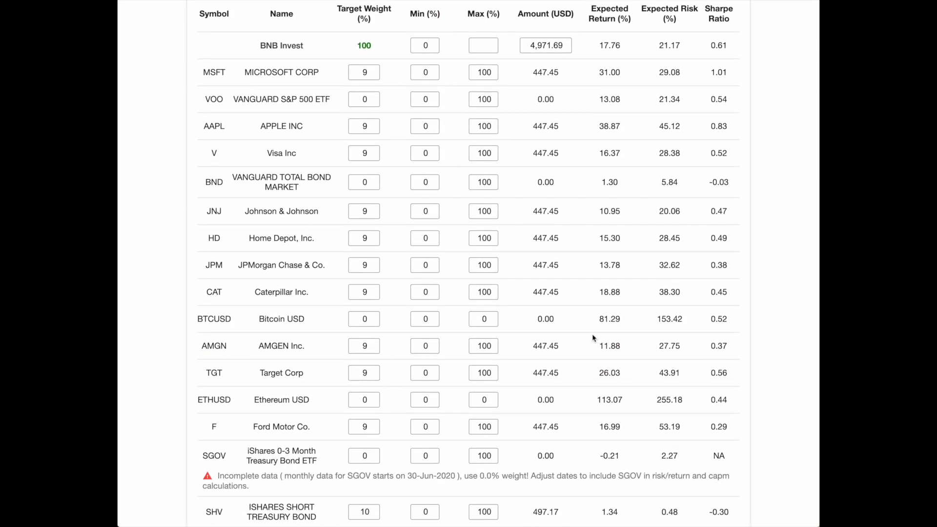
scroll(598, 348, "down", 2)
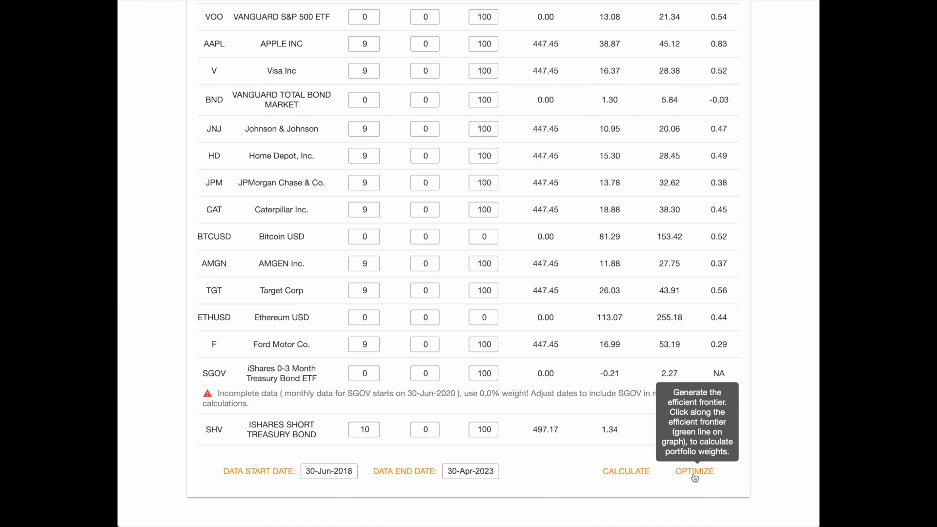
left_click(695, 476)
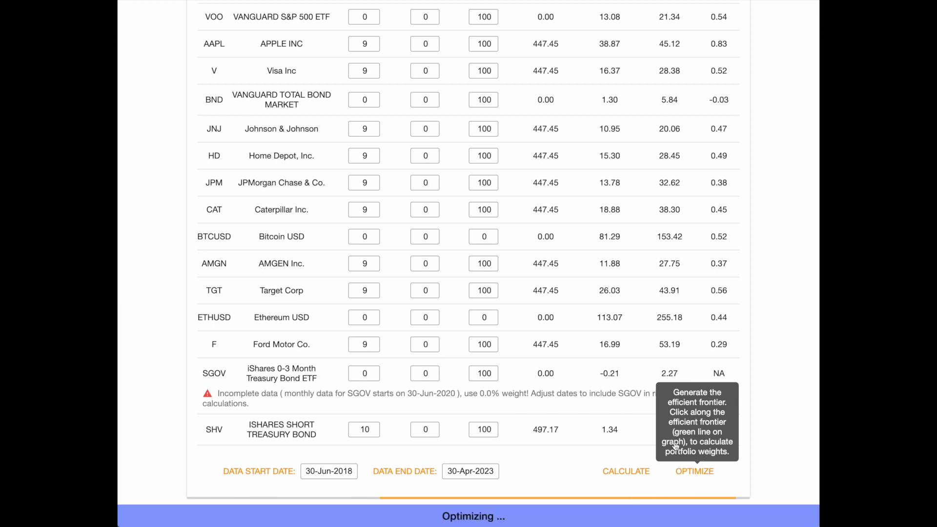
scroll(546, 281, "up", 5)
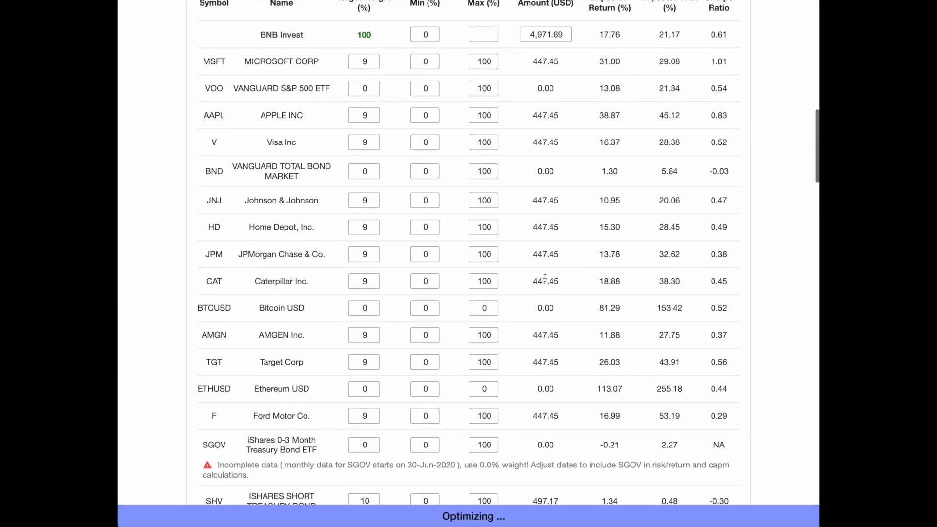
scroll(546, 282, "up", 7)
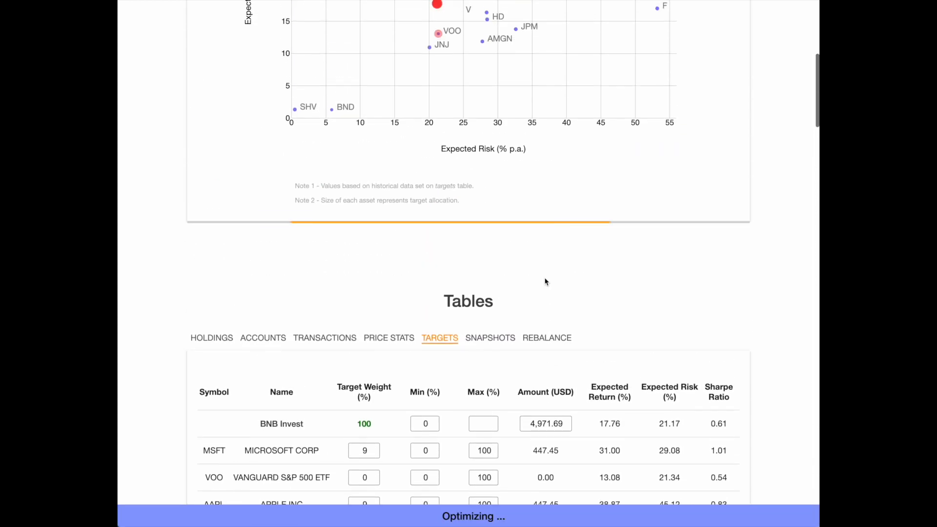
scroll(546, 281, "up", 1)
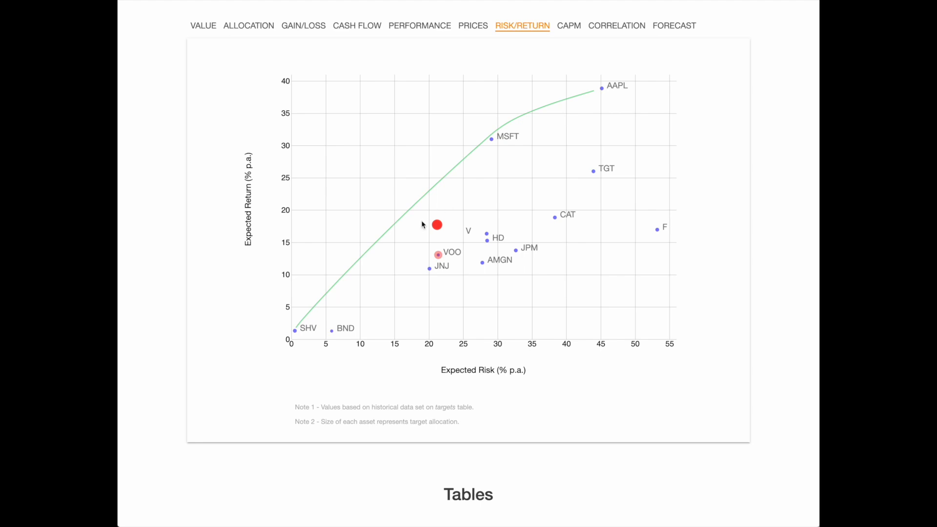
Apply the efficient-frontier portfolio with 24.08 return and 21.06 risk, directly above the equal-weight point, and review its weights in the targets table.
mouse_move(437, 226)
mouse_move(432, 191)
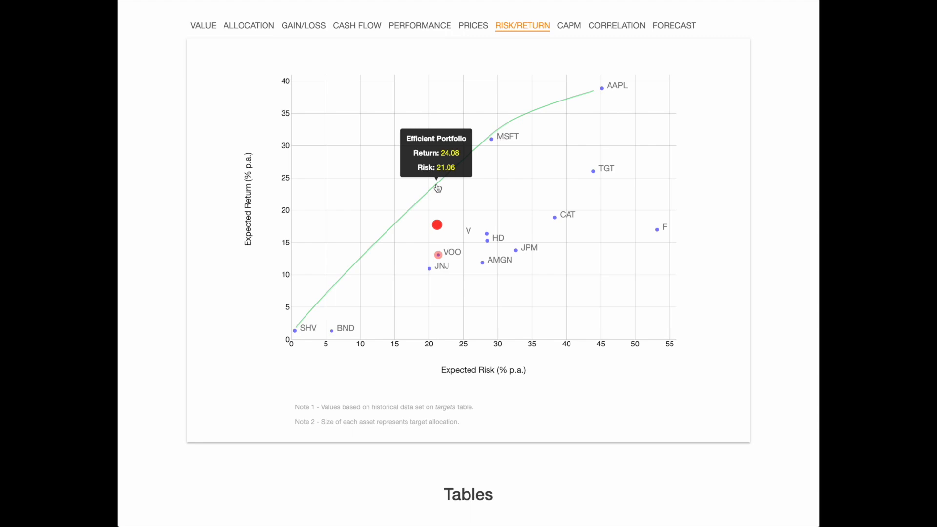
left_click(438, 189)
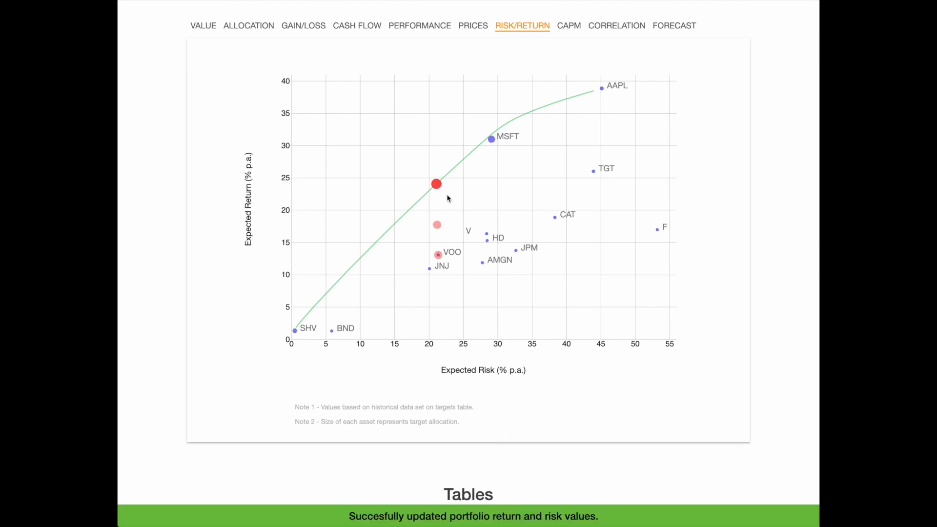
mouse_move(441, 187)
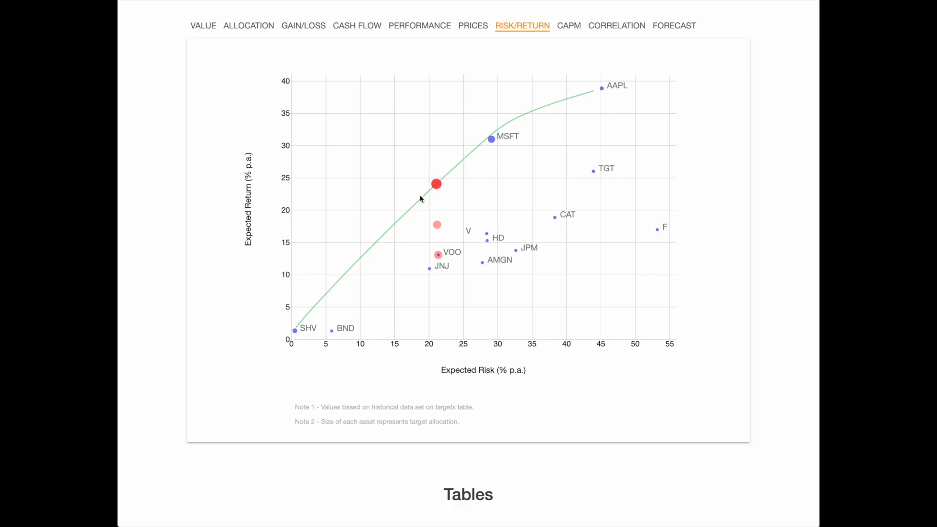
scroll(471, 249, "down", 8)
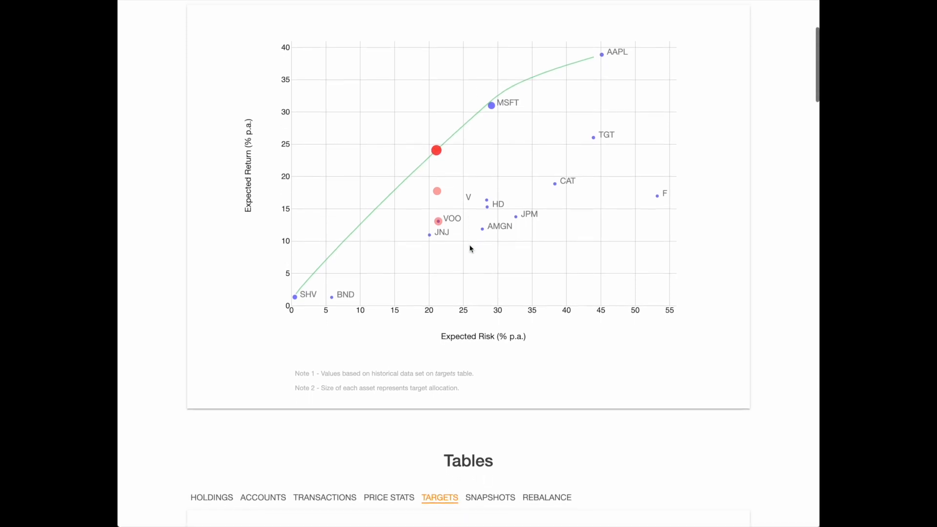
scroll(471, 249, "down", 4)
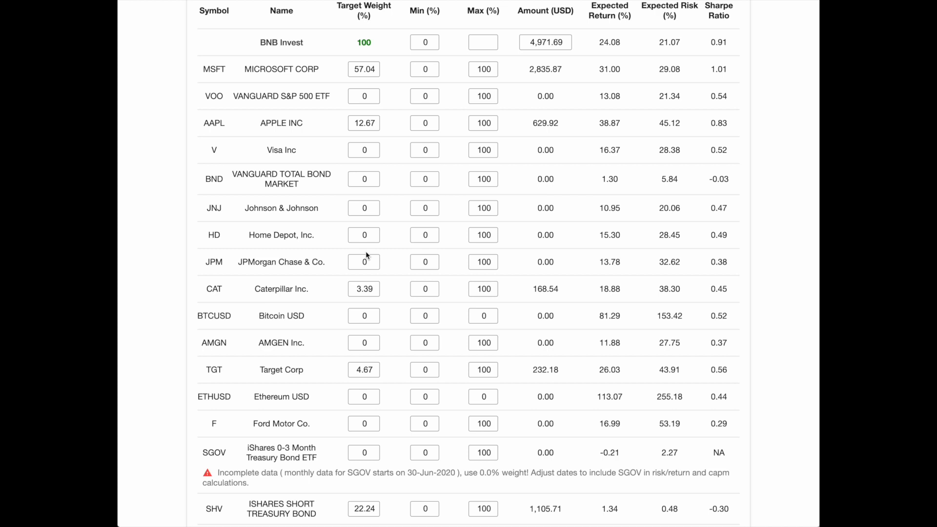
scroll(366, 254, "up", 2)
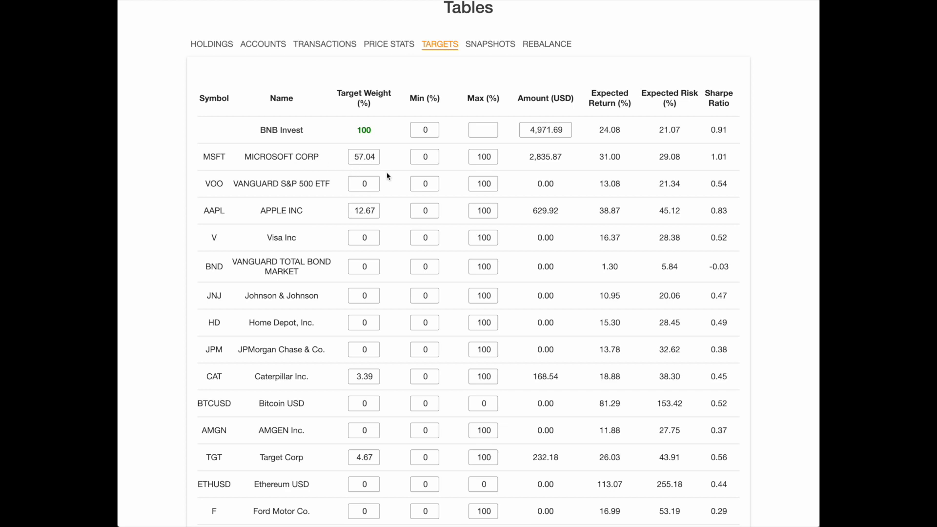
scroll(362, 345, "down", 3)
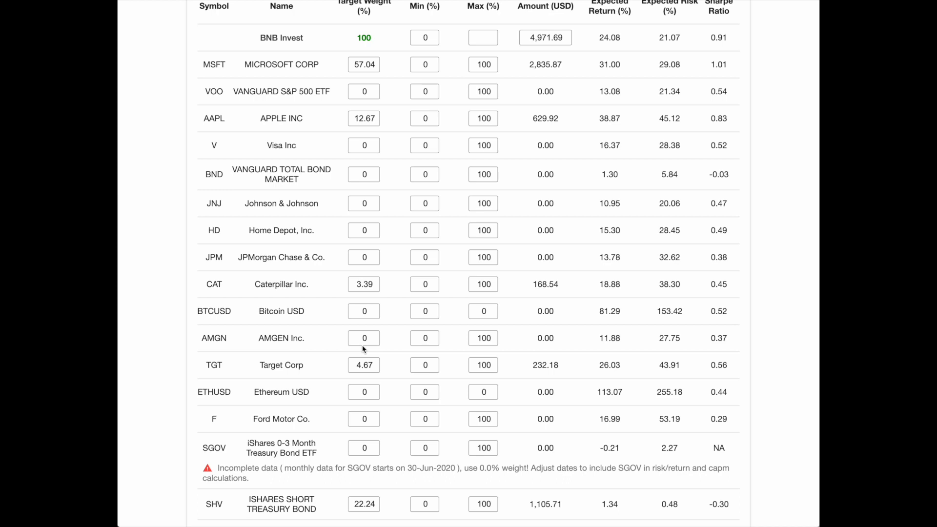
scroll(362, 348, "up", 5)
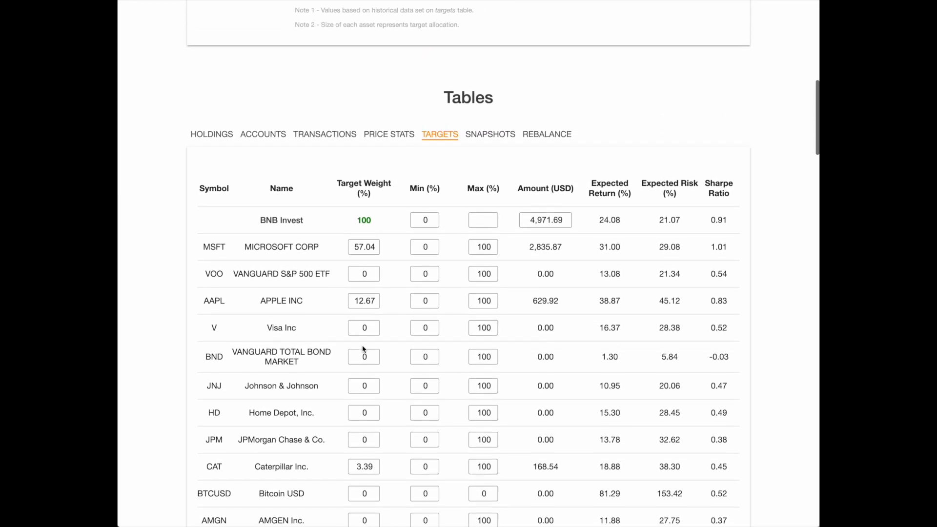
Check the portfolio's diversification score against the total US equity market and what it is based on.
scroll(363, 347, "up", 10)
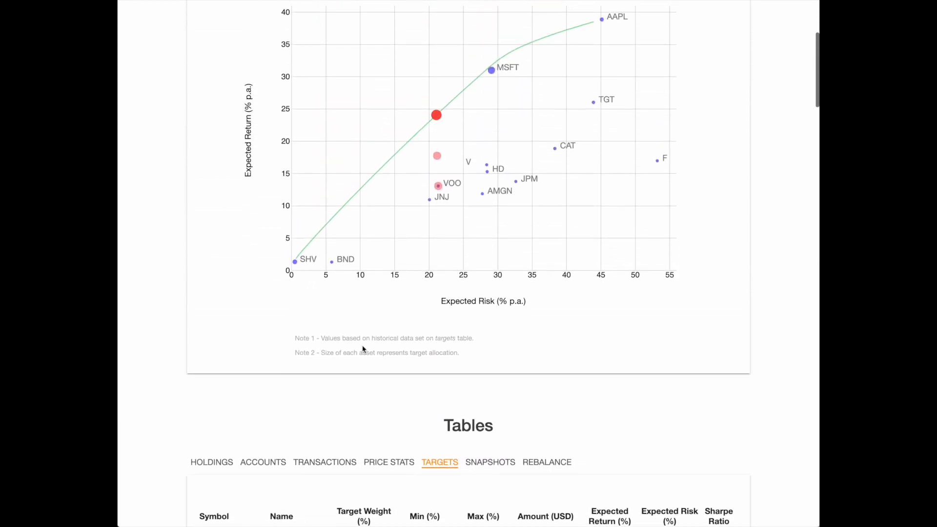
scroll(362, 348, "up", 3)
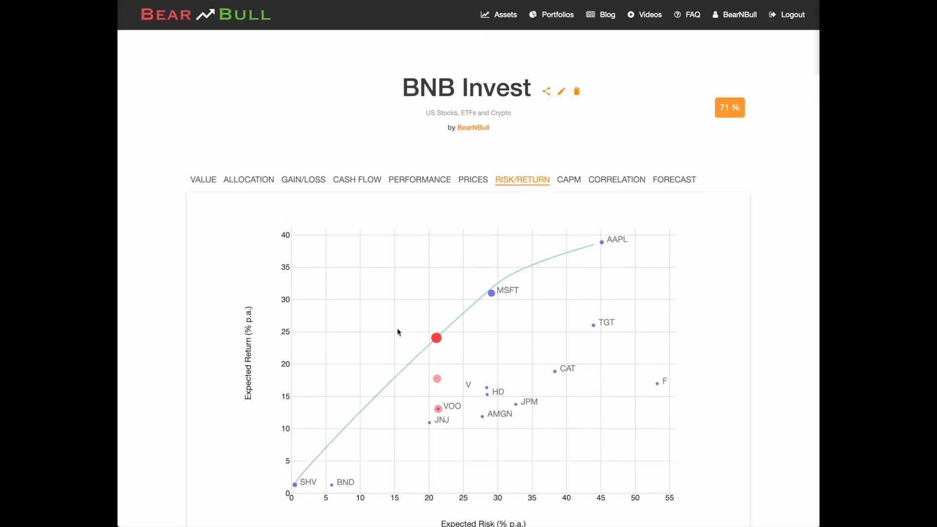
mouse_move(736, 115)
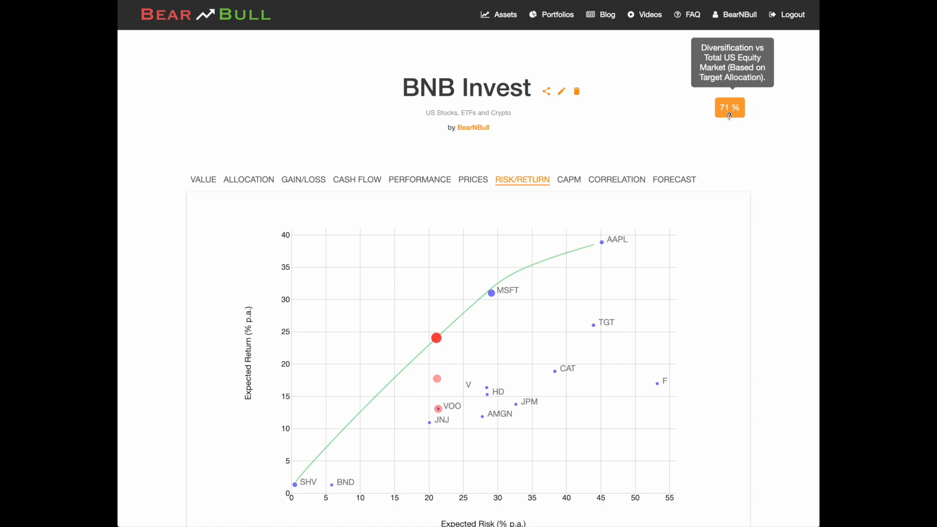
Save the current target allocation as a new snapshot named Optimized Not Diversified.
scroll(610, 319, "down", 3)
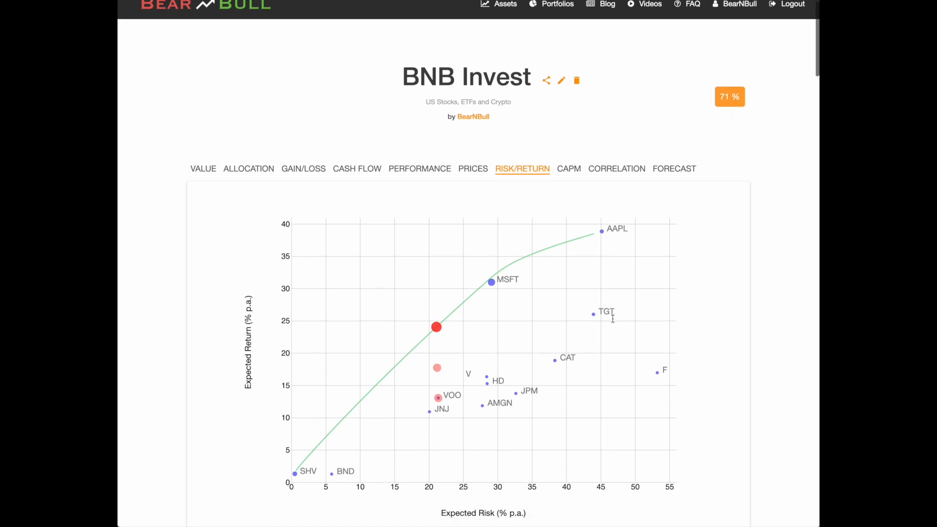
scroll(613, 318, "down", 1)
scroll(613, 322, "down", 3)
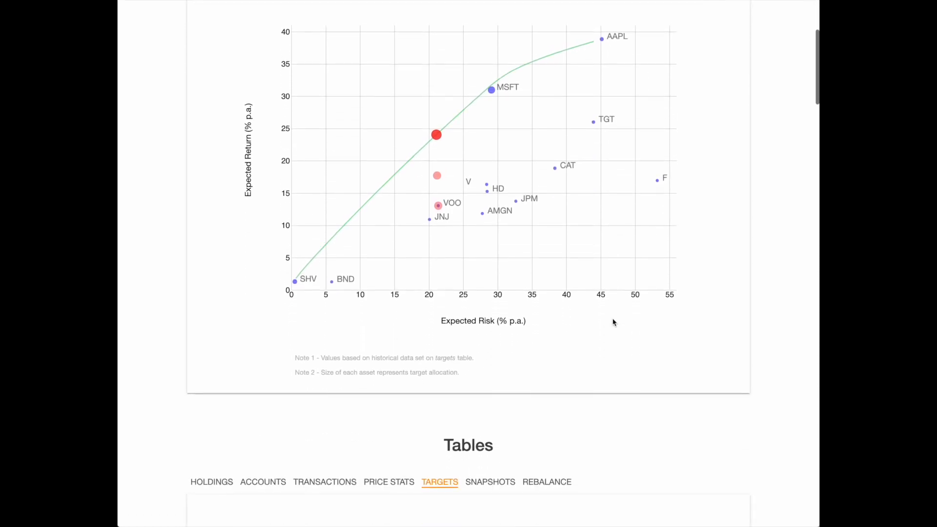
scroll(614, 322, "down", 7)
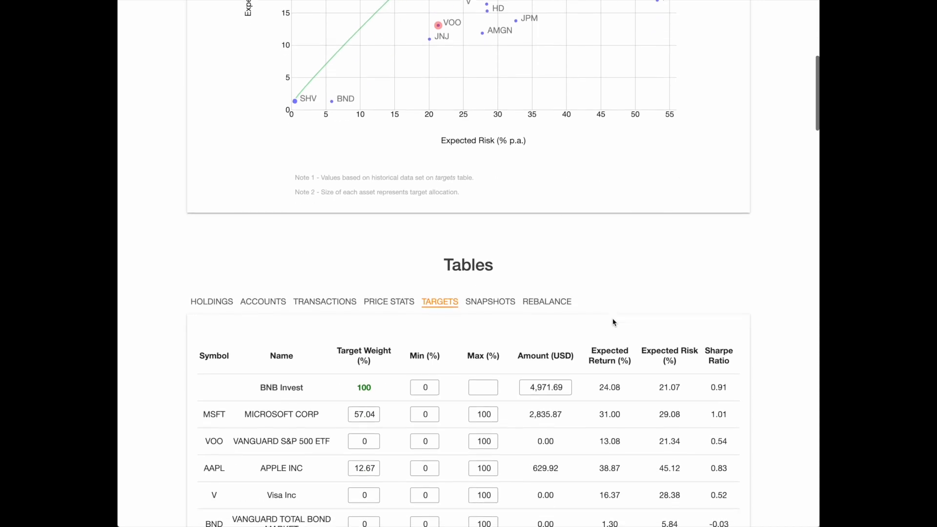
left_click(499, 254)
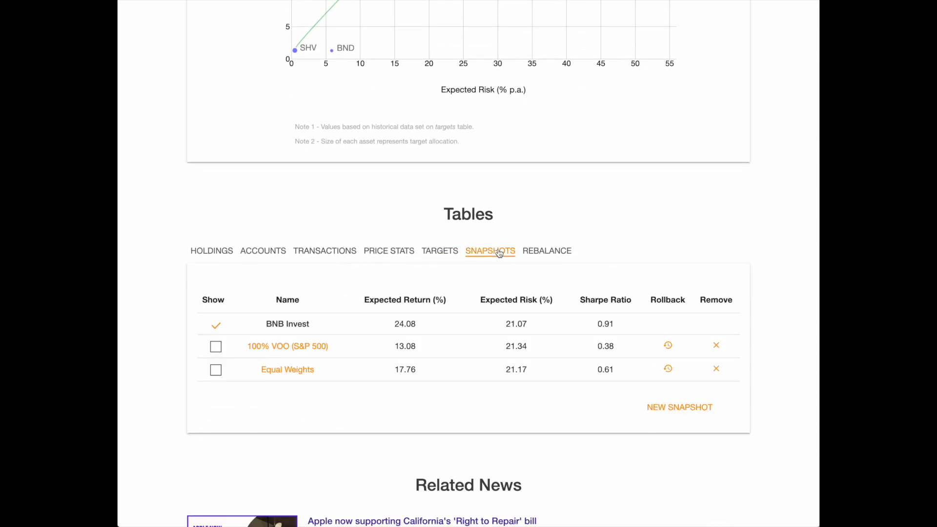
left_click(680, 406)
left_click(433, 152)
type("Optimized")
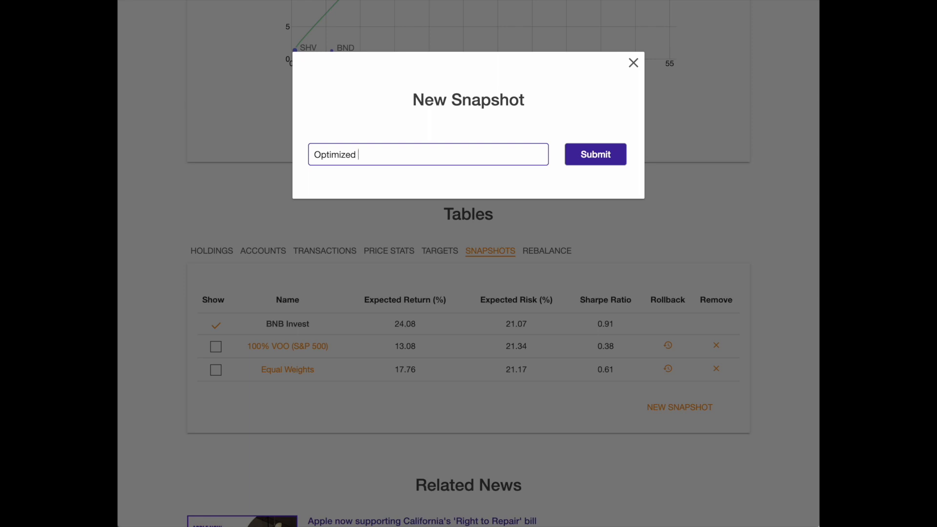
type("Not Diversified")
left_click(589, 155)
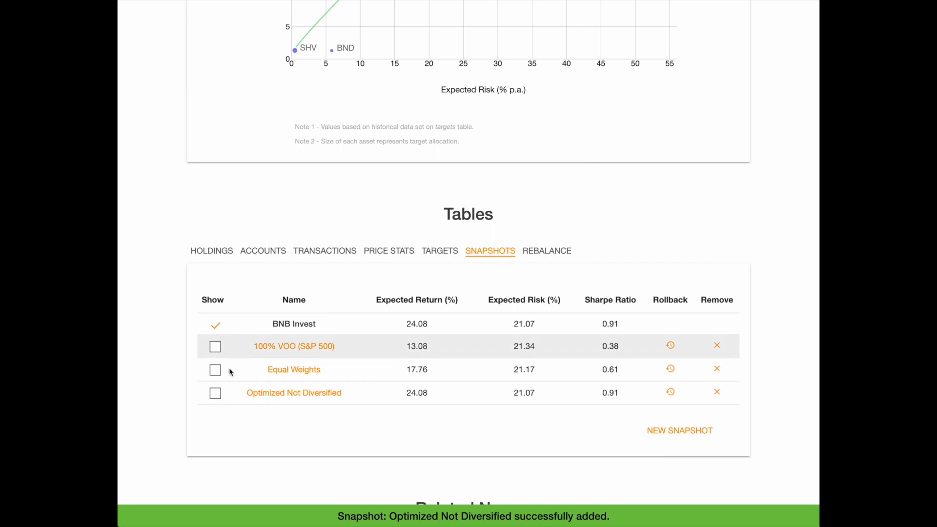
Review the optimized target weights and compare the portfolio's point with the snapshot points on the risk/return chart.
left_click(452, 254)
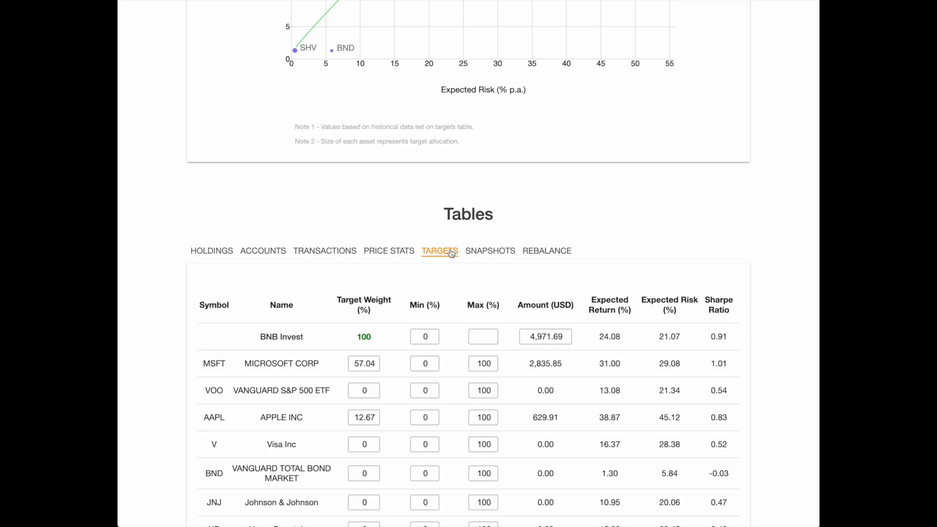
scroll(451, 251, "down", 1)
scroll(449, 252, "up", 5)
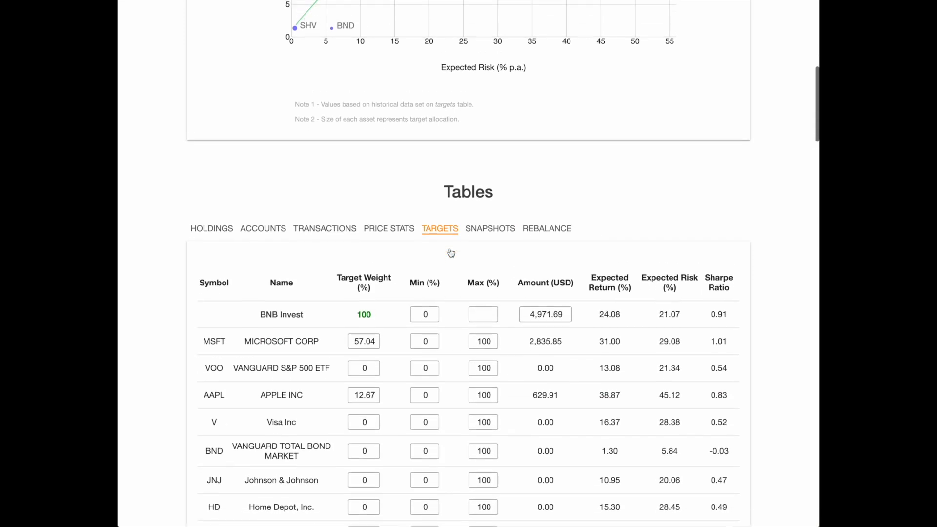
scroll(449, 252, "up", 1)
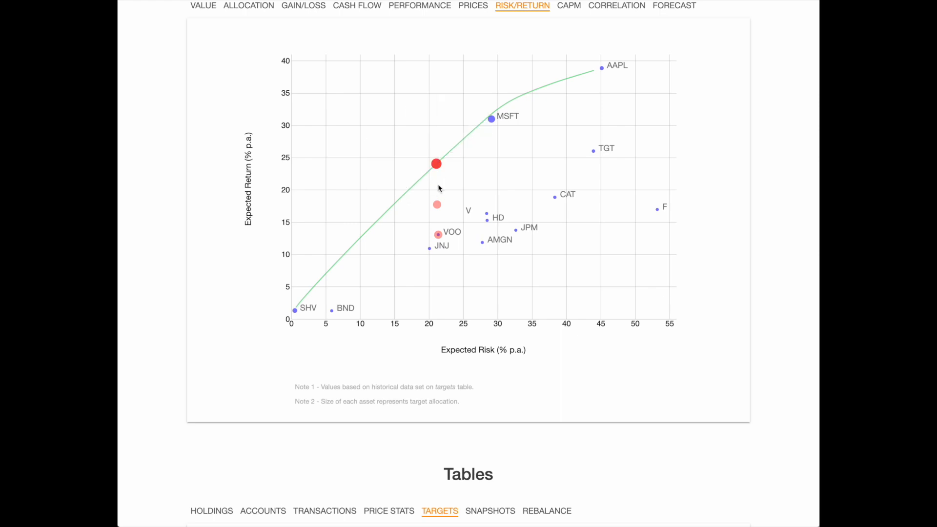
mouse_move(440, 210)
Set the optimization weight limits for all assets in the targets table to a minimum of 5% and a maximum of 15%.
scroll(521, 286, "down", 4)
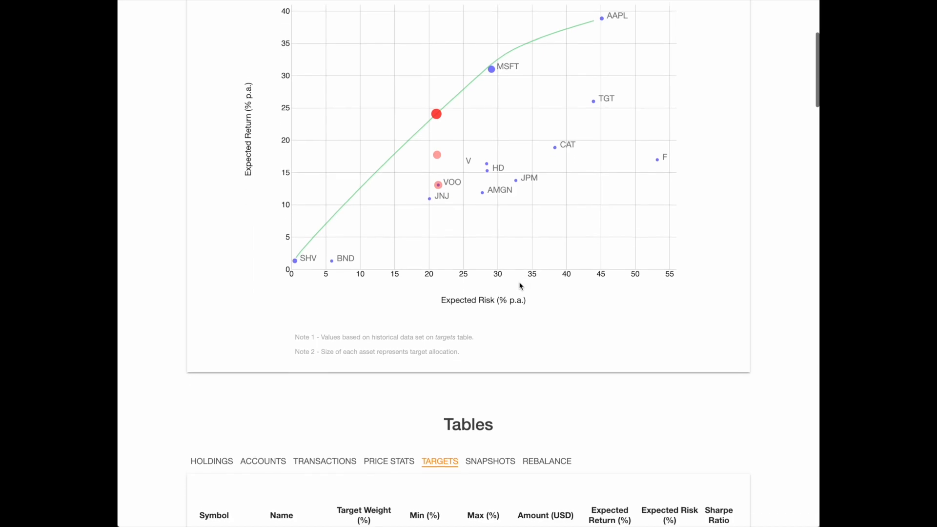
scroll(520, 286, "down", 3)
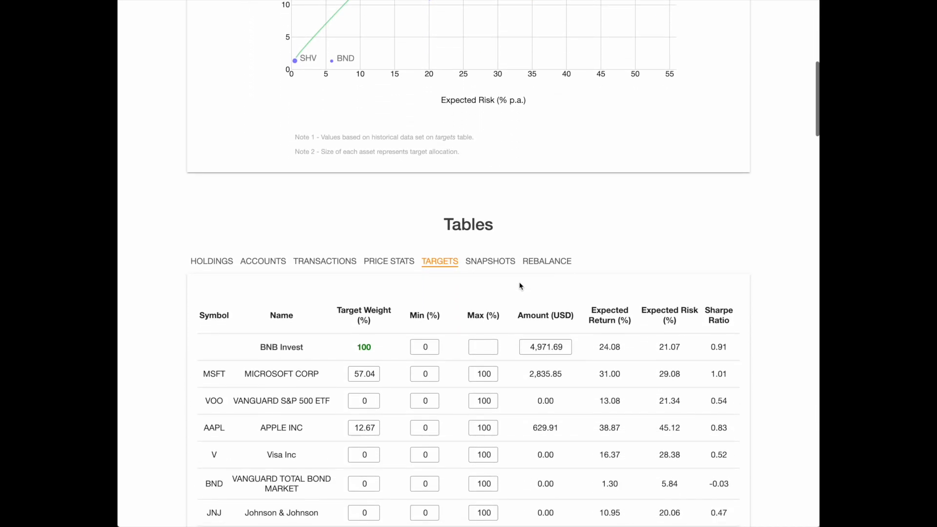
scroll(520, 287, "down", 3)
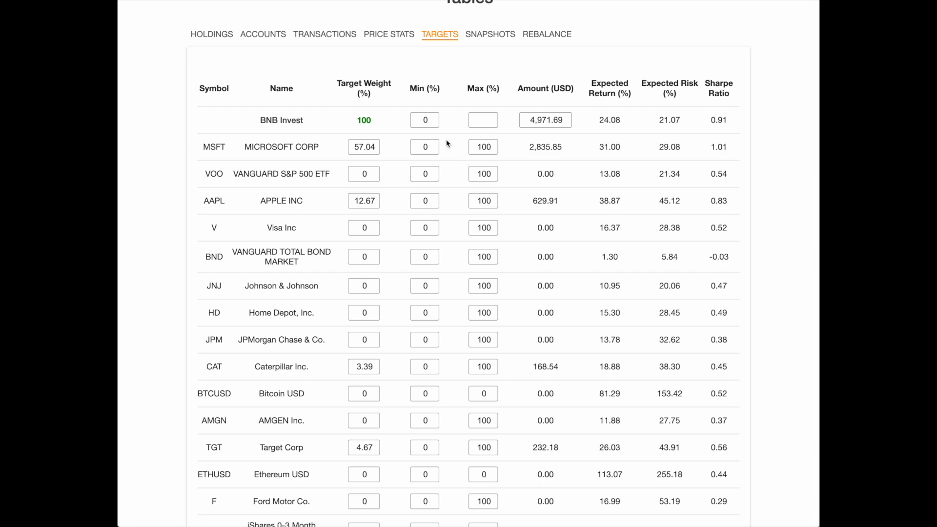
mouse_move(413, 93)
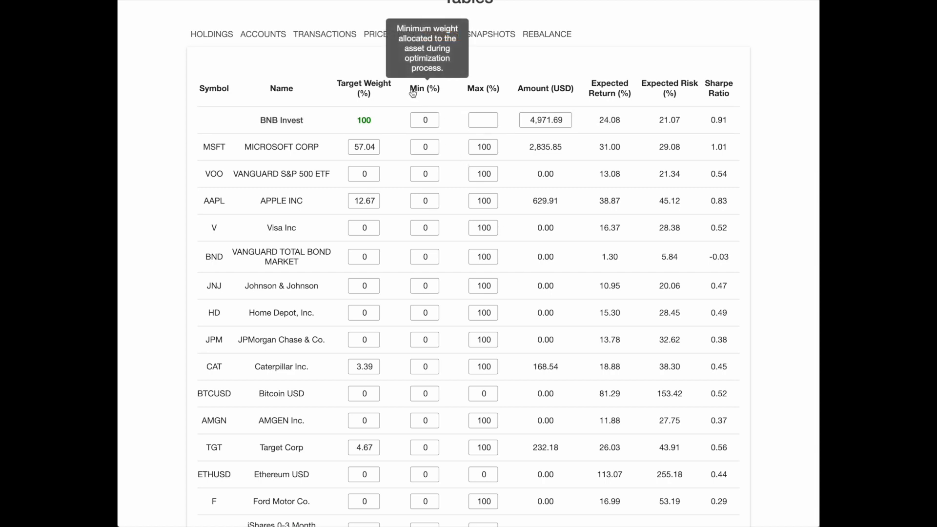
mouse_move(477, 95)
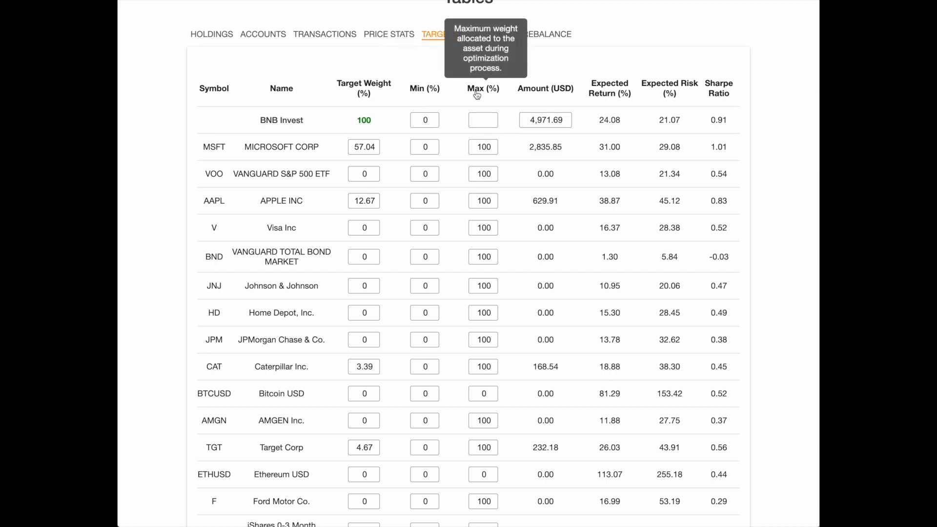
mouse_move(366, 92)
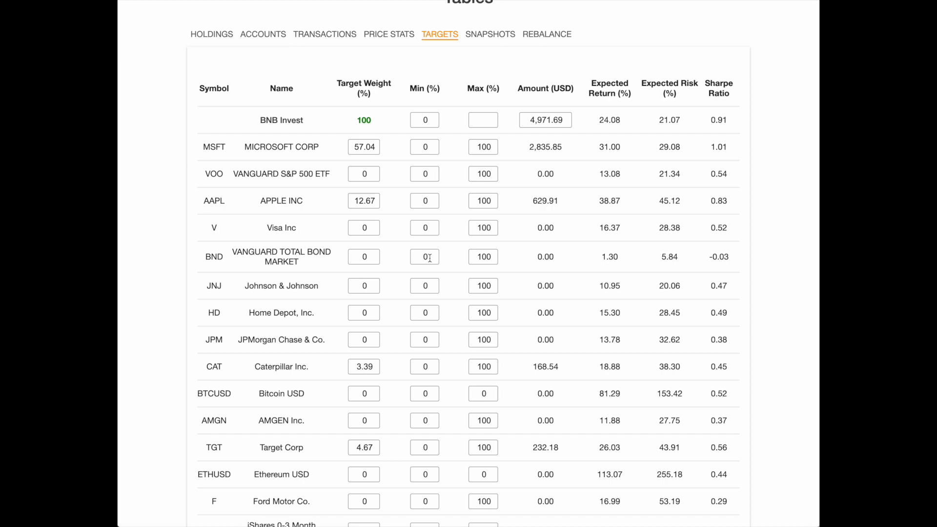
double_click(424, 120)
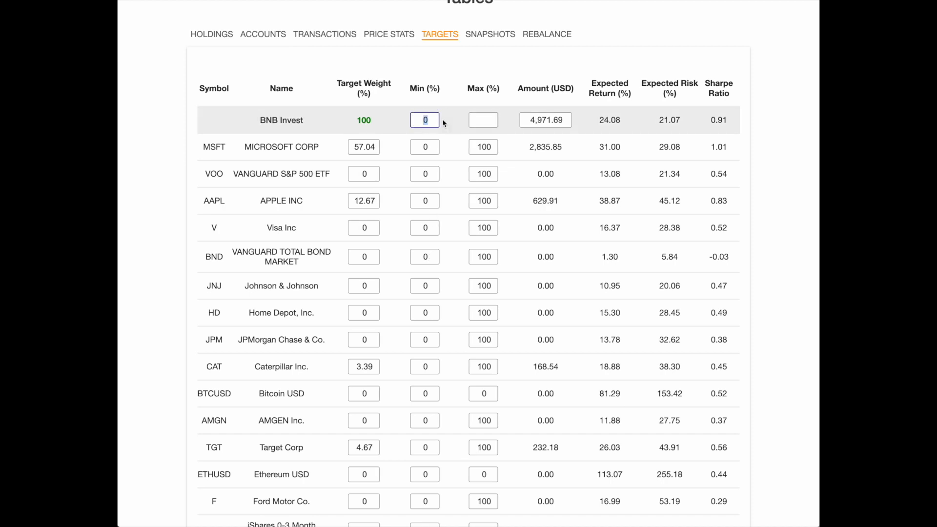
type("5")
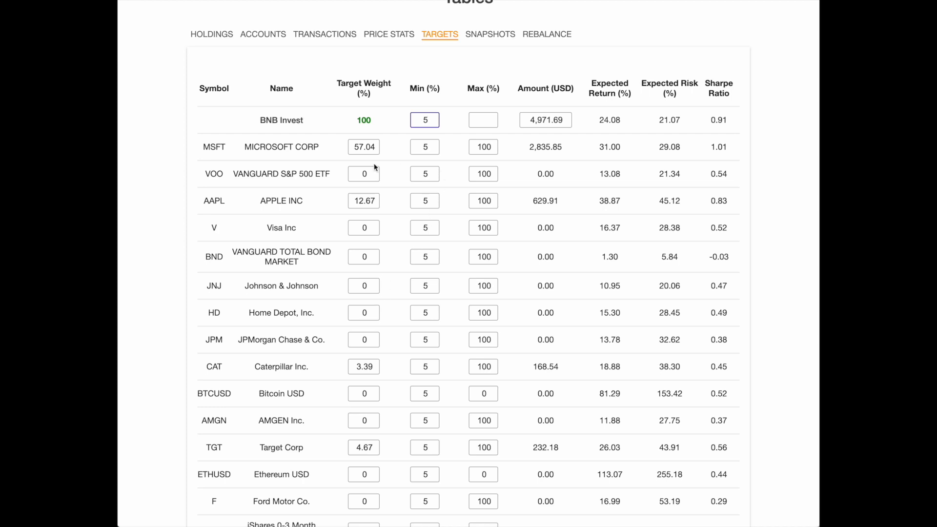
left_click(483, 120)
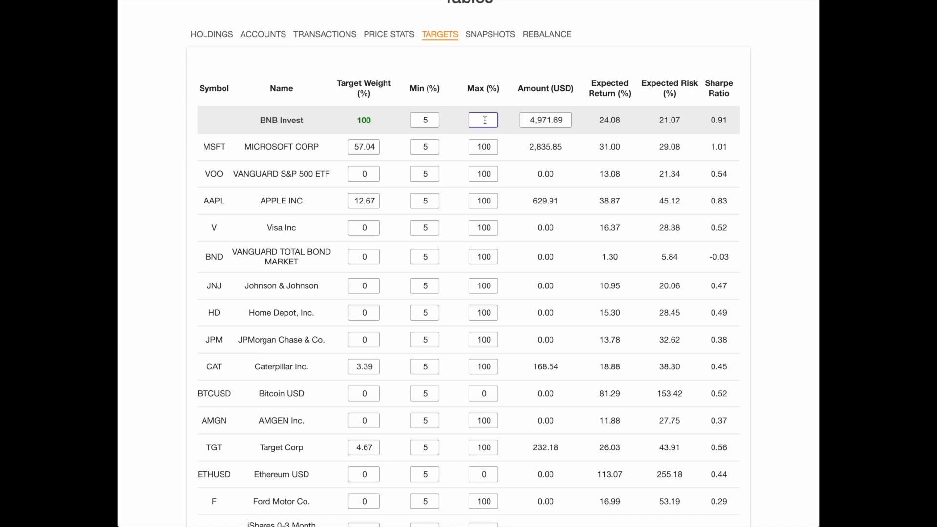
type("15")
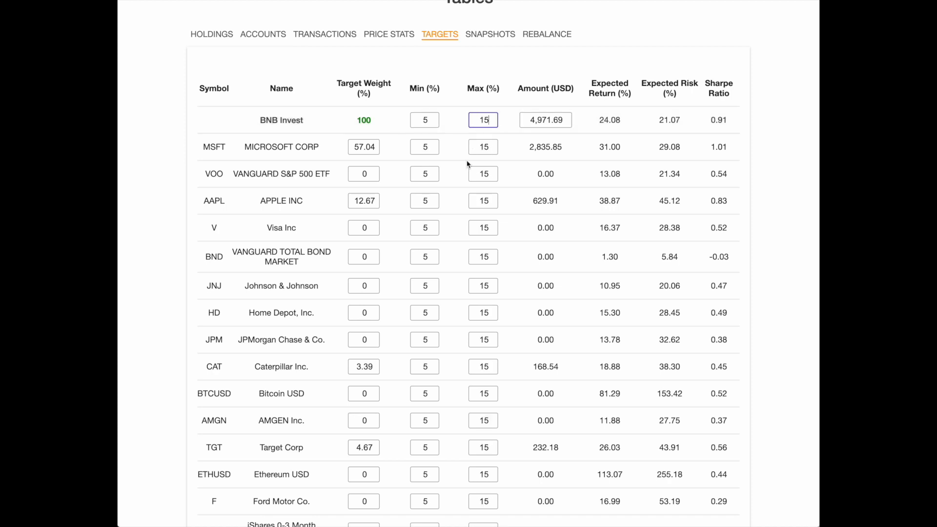
Exclude Bitcoin USD and Ethereum USD from the optimization by setting their minimum and maximum weights to 0%.
scroll(449, 241, "down", 1)
scroll(449, 241, "down", 3)
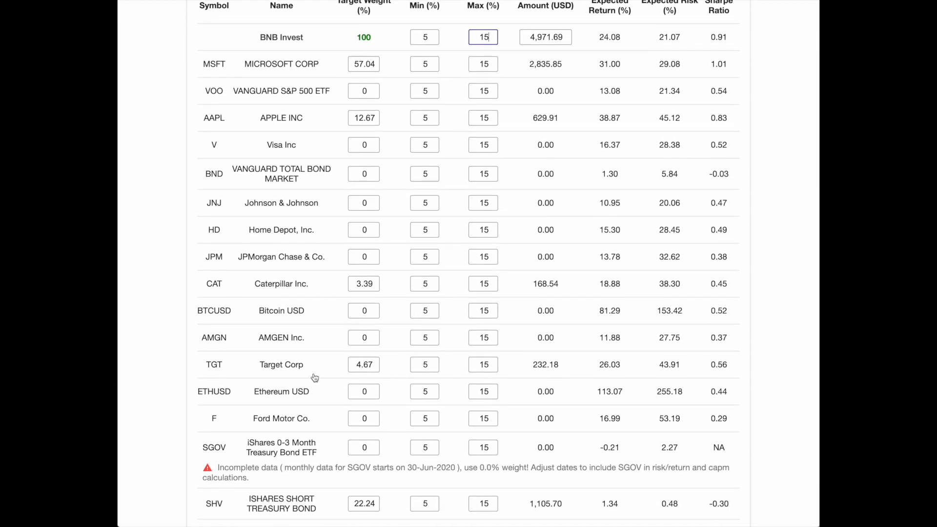
double_click(417, 308)
type("0")
double_click(477, 311)
type("0")
double_click(421, 392)
type("0")
double_click(478, 391)
type("0")
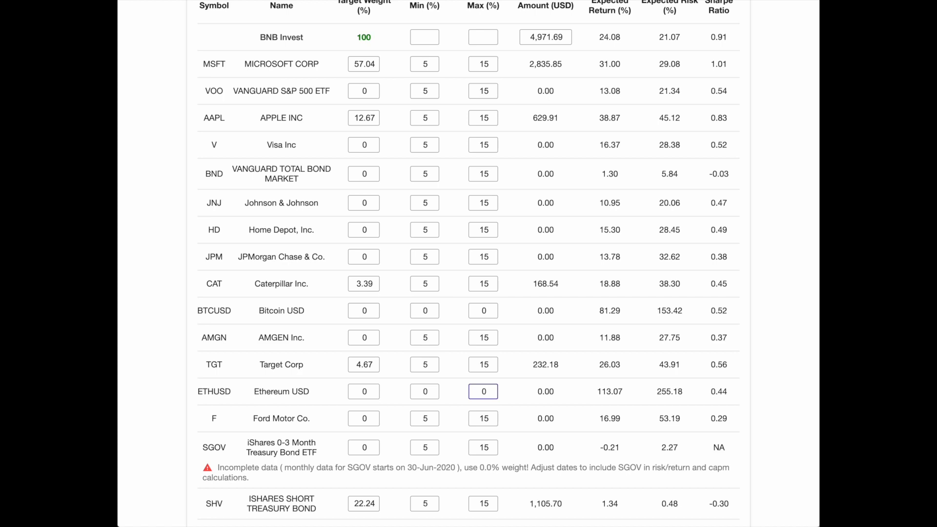
Check the weight limits in the targets table and run the portfolio optimization with them.
scroll(498, 215, "up", 2)
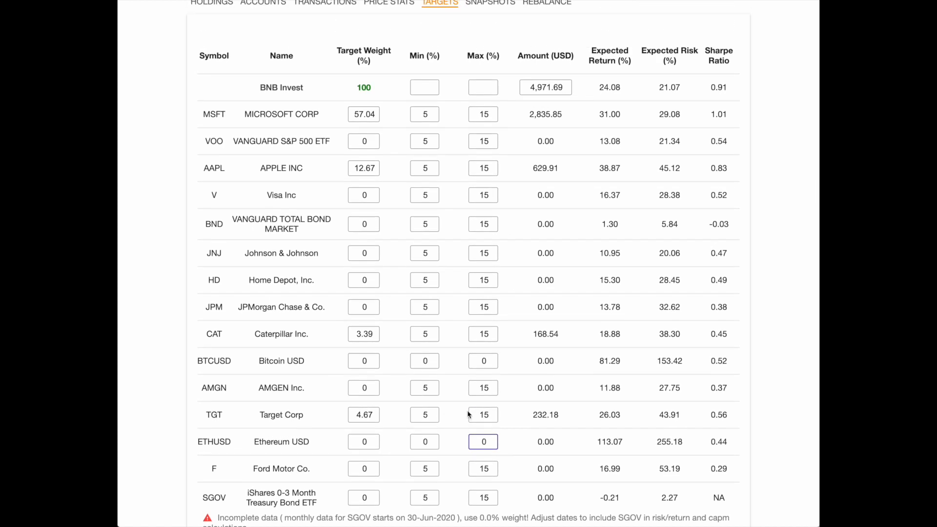
scroll(454, 402, "down", 4)
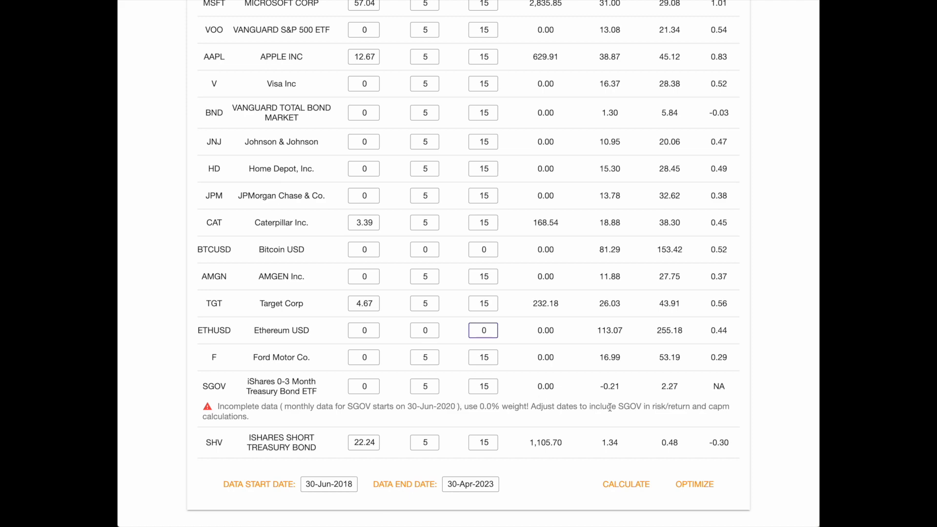
left_click(696, 487)
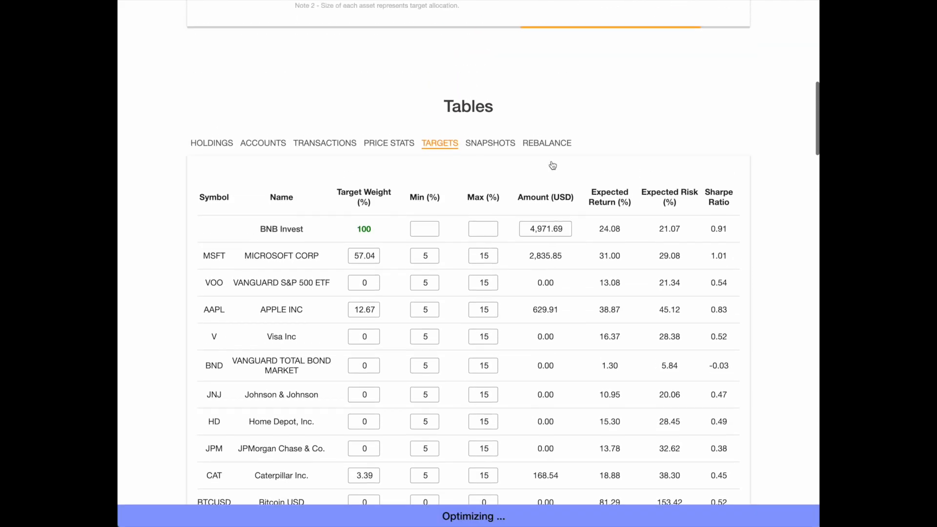